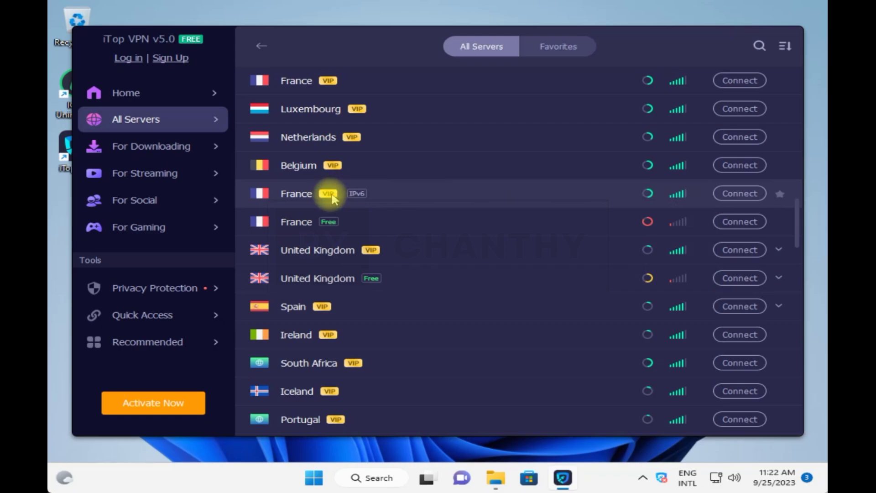
Step: Browse the full iTop VPN server list, from the European country servers through to the streaming service entries
scroll(473, 250, "down", 5)
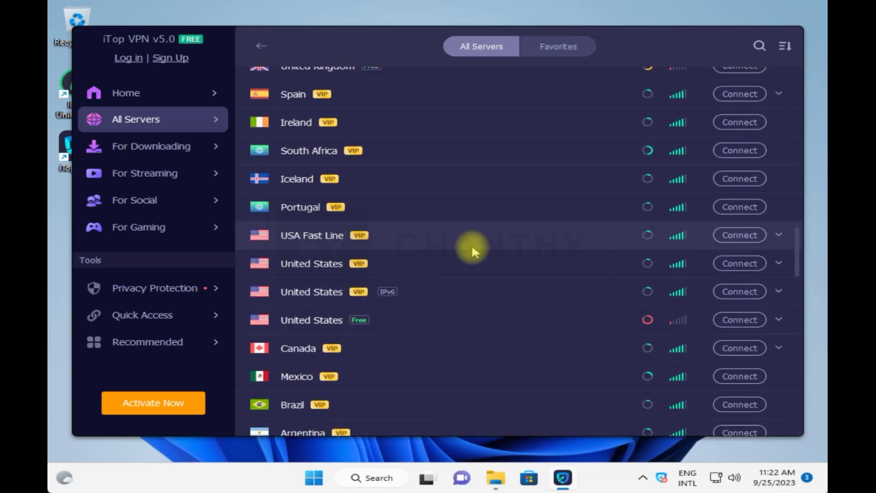
scroll(485, 218, "up", 3)
scroll(488, 242, "down", 3)
scroll(490, 244, "down", 5)
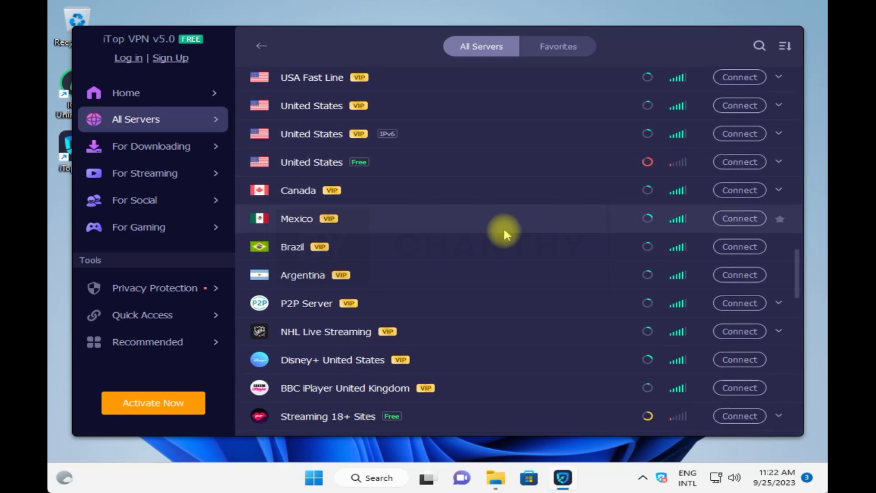
scroll(504, 234, "down", 10)
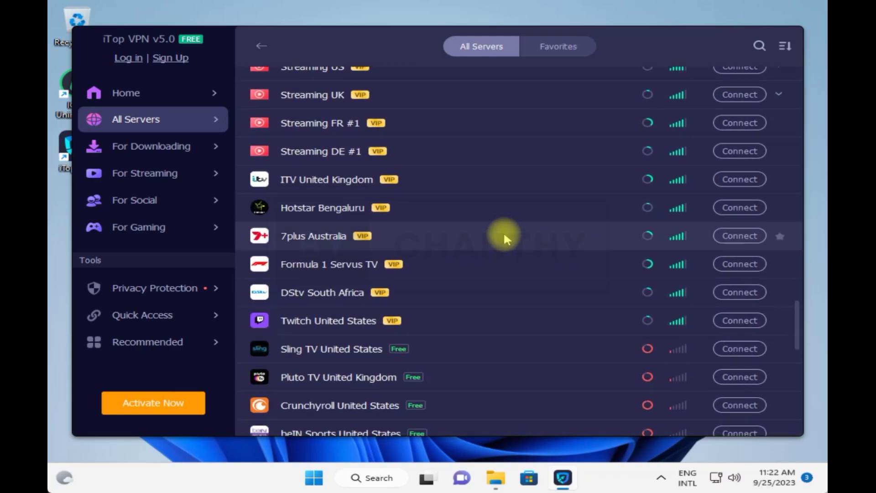
scroll(503, 232, "down", 3)
Step: Look through the VPN's Home, server category, Quick Access and Recommended pages
left_click(147, 98)
left_click(152, 119)
left_click(147, 147)
left_click(147, 177)
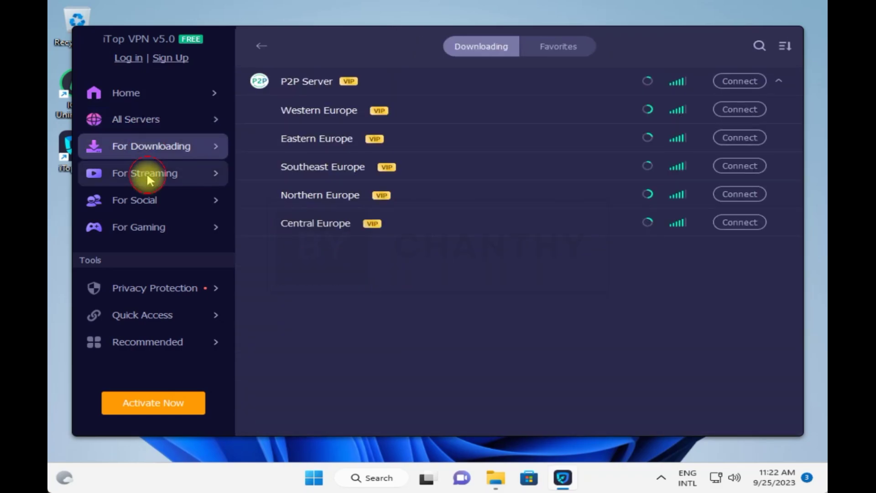
left_click(148, 201)
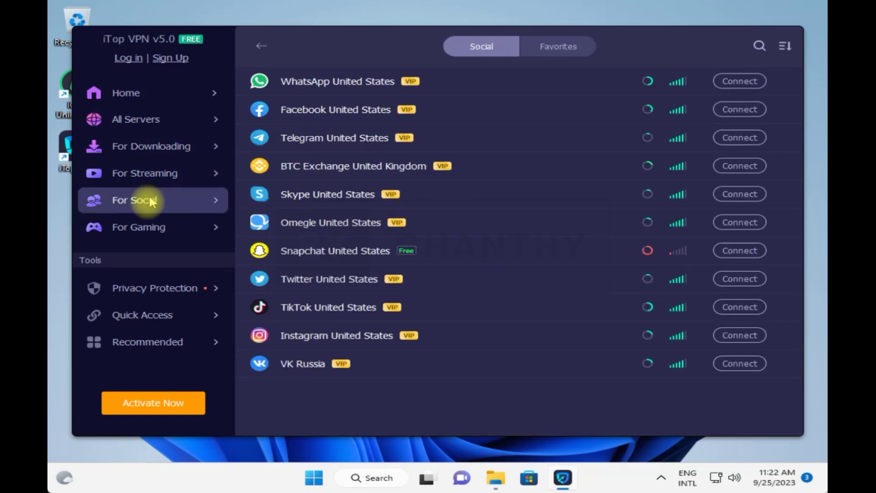
left_click(144, 229)
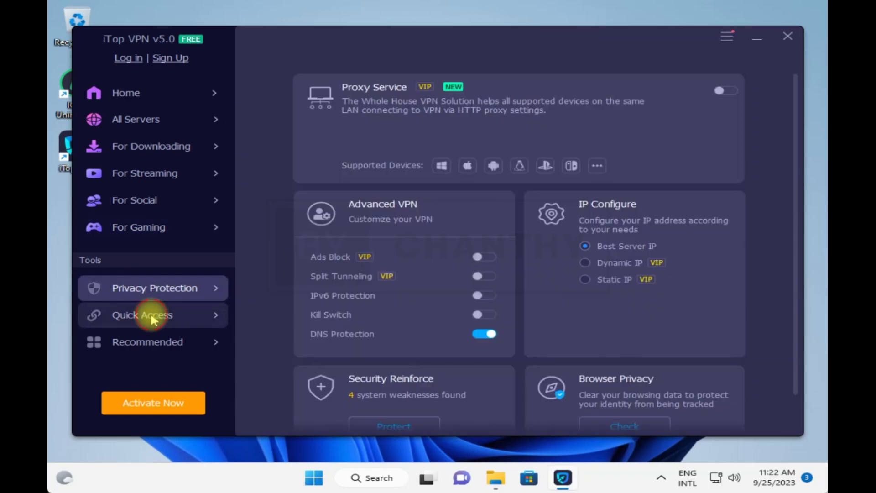
left_click(148, 316)
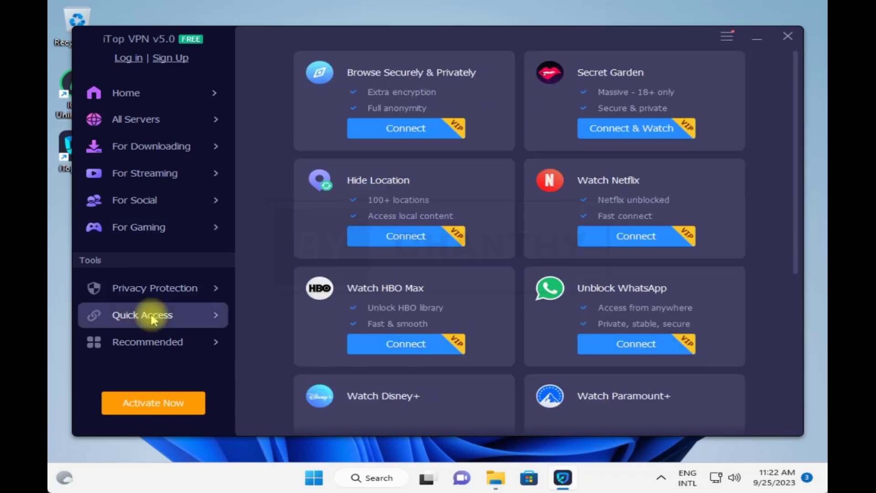
left_click(151, 351)
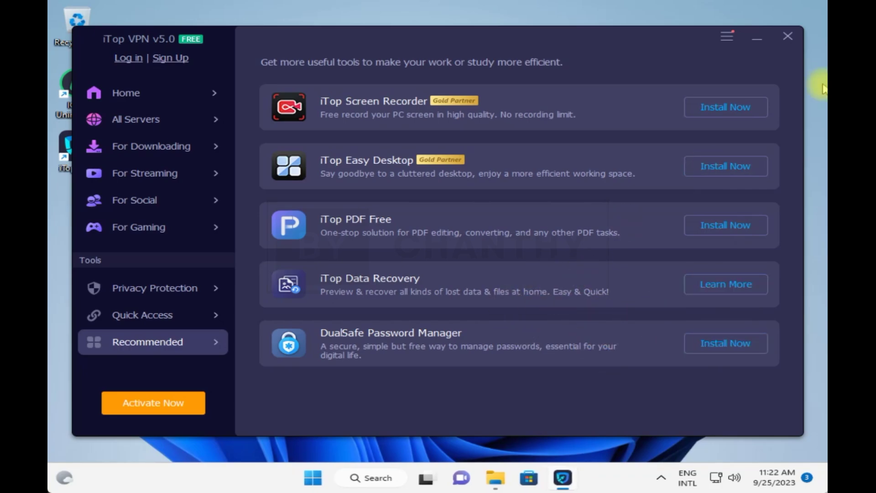
Step: Close the iTop VPN window and dismiss its background-running notification
left_click(797, 36)
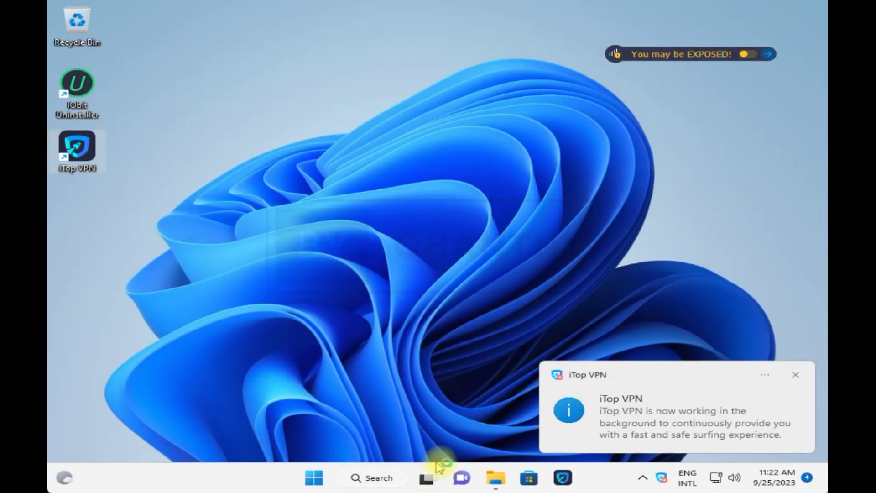
left_click(804, 377)
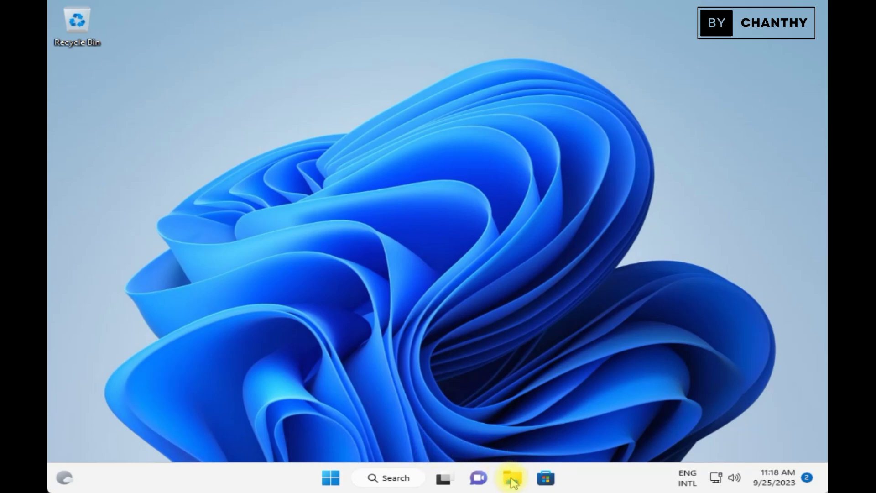
Step: Run iobituninstaller from CD Drive (D:) as administrator, allow it to make changes, and minimize the File Explorer window
left_click(512, 480)
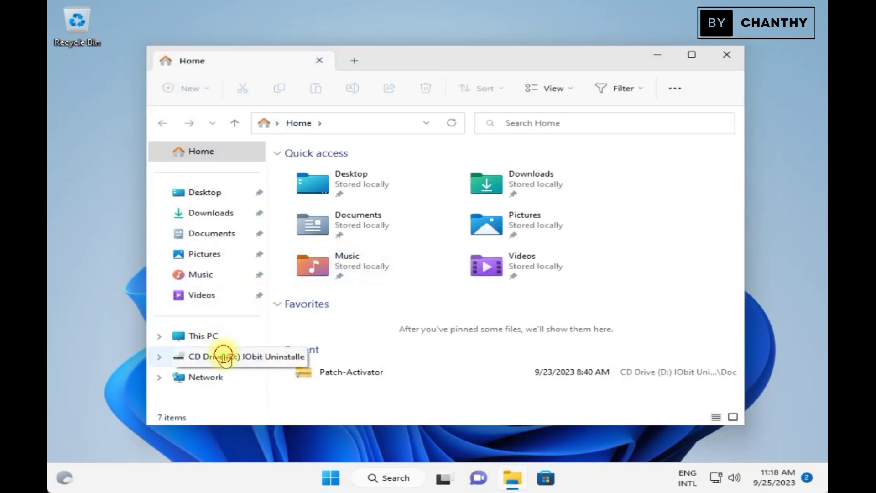
left_click(224, 357)
left_click(324, 191)
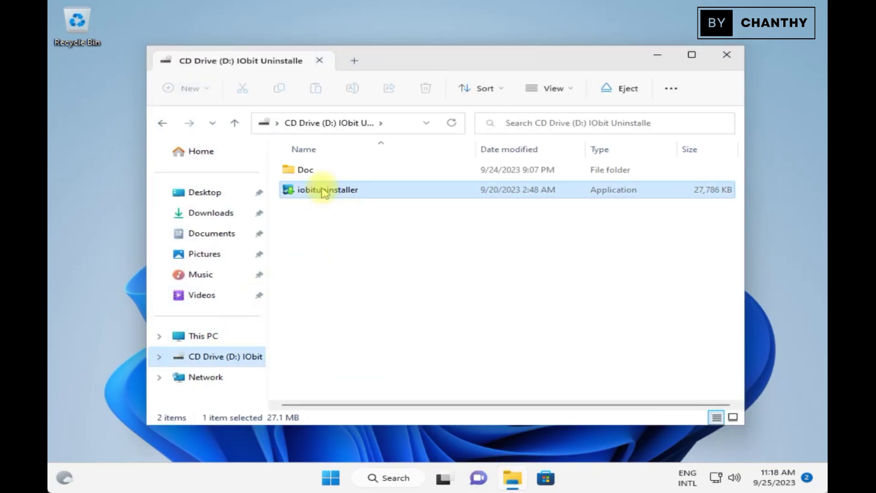
right_click(347, 189)
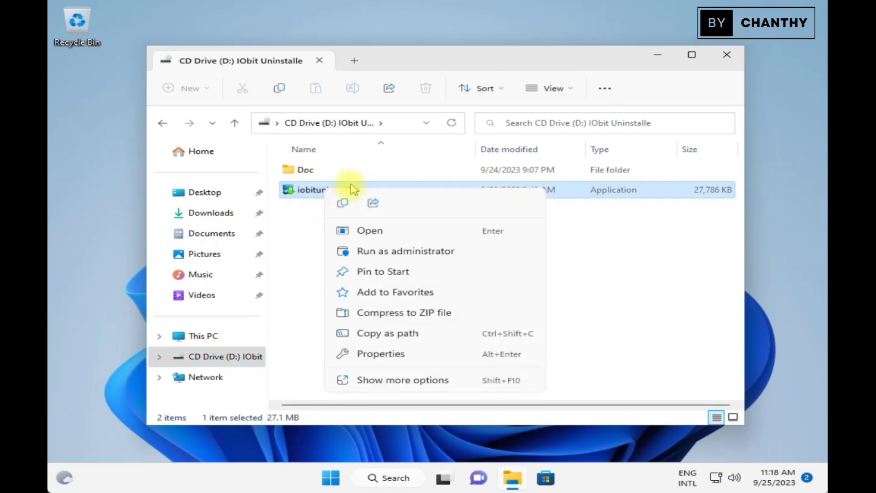
left_click(388, 255)
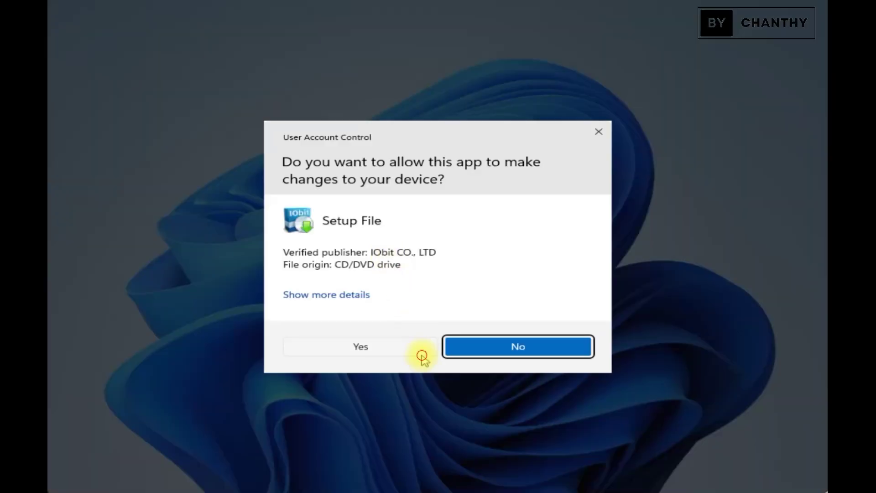
left_click(420, 355)
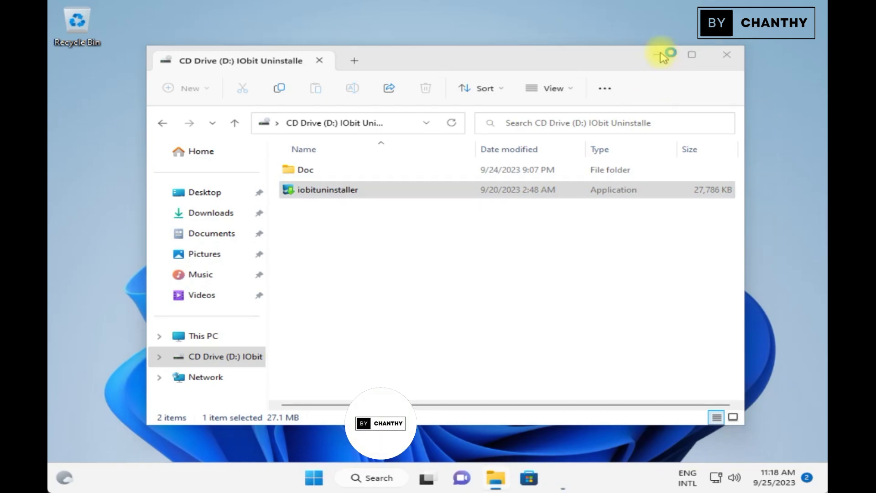
left_click(661, 55)
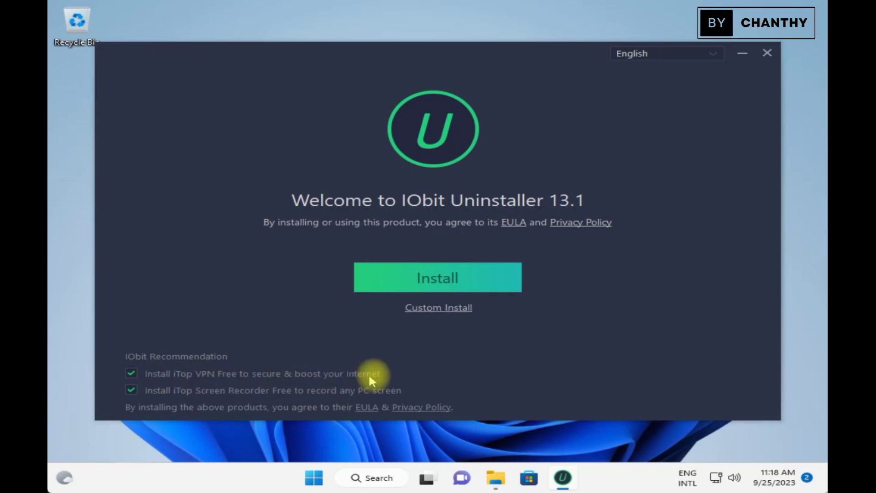
left_click(131, 374)
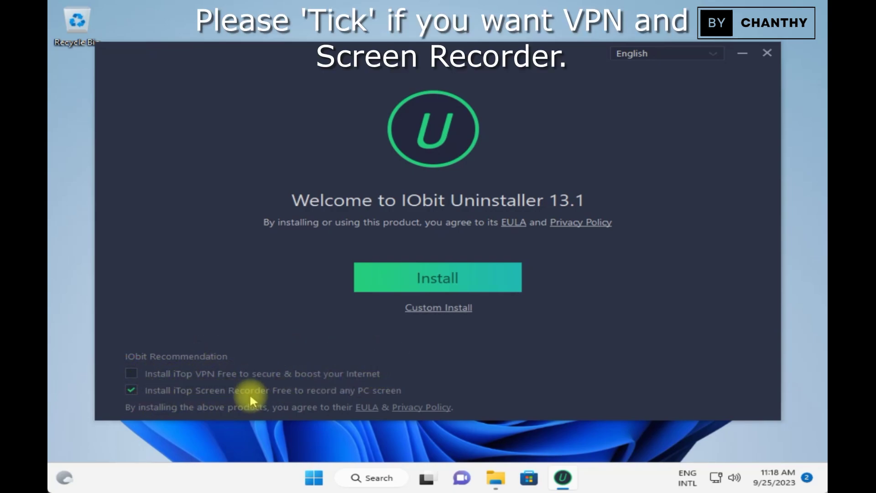
left_click(131, 390)
left_click(131, 390)
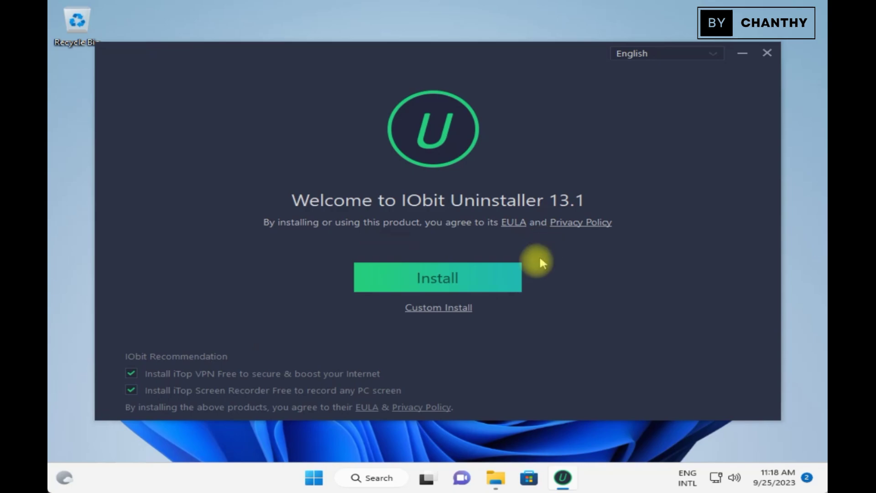
Step: Open the custom installation options and the folder browser for the IObit Uninstaller install location
left_click(449, 307)
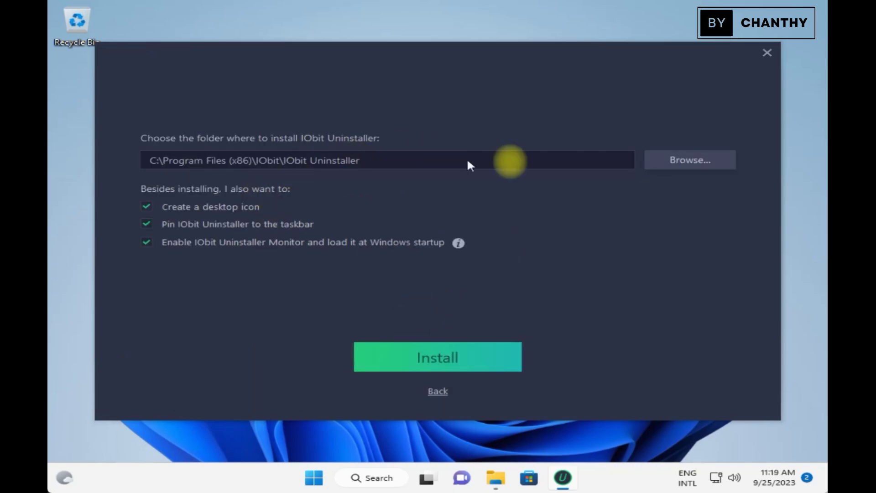
left_click_drag(361, 161, 190, 161)
left_click(687, 160)
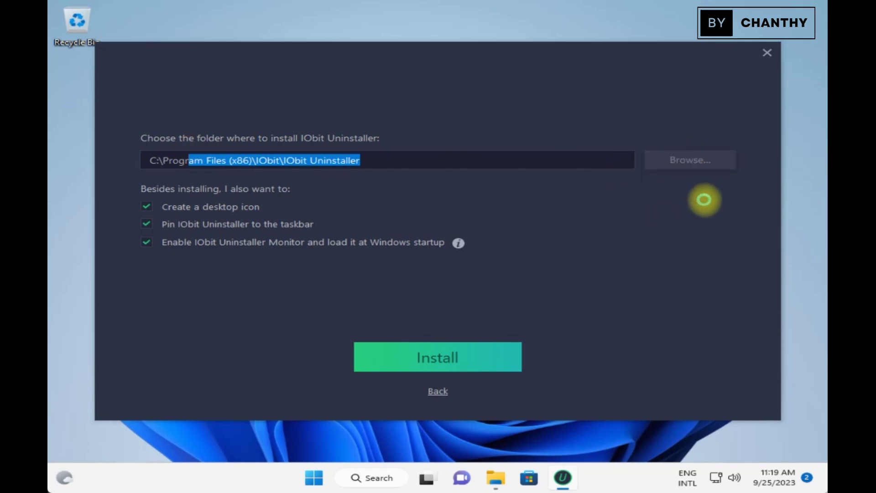
Step: Look through the install location folder tree and expand and select CD Drive (D:)
scroll(387, 250, "down", 1)
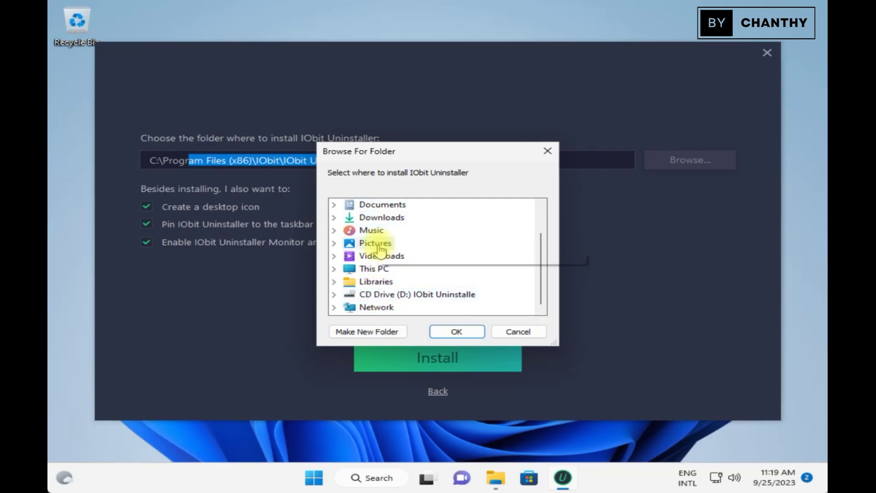
scroll(365, 232, "up", 1)
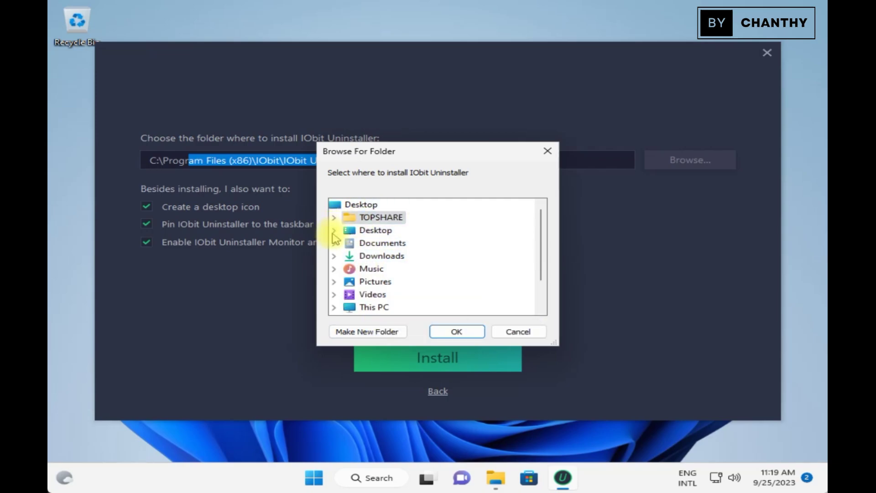
scroll(336, 260, "down", 1)
left_click(333, 294)
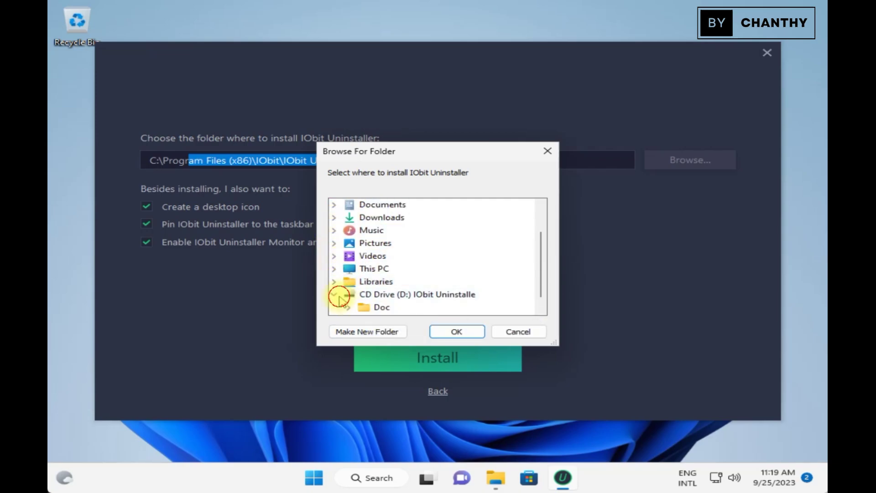
scroll(406, 294, "down", 1)
left_click(396, 281)
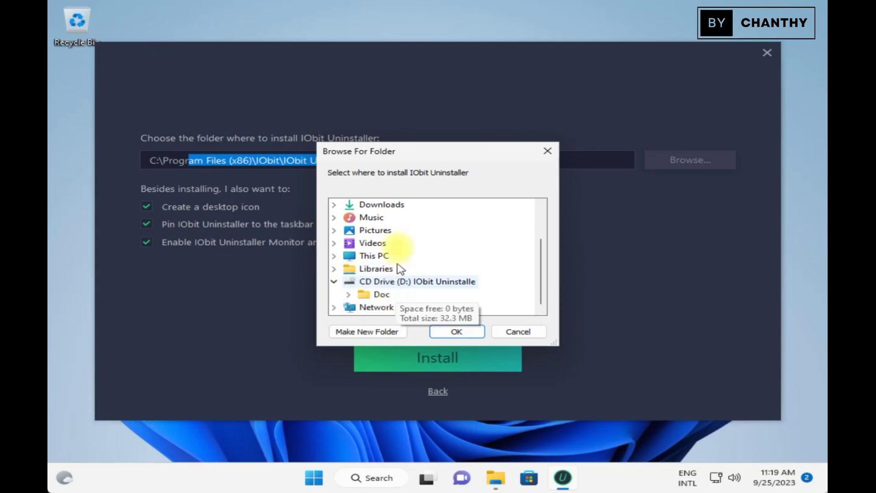
left_click(335, 283)
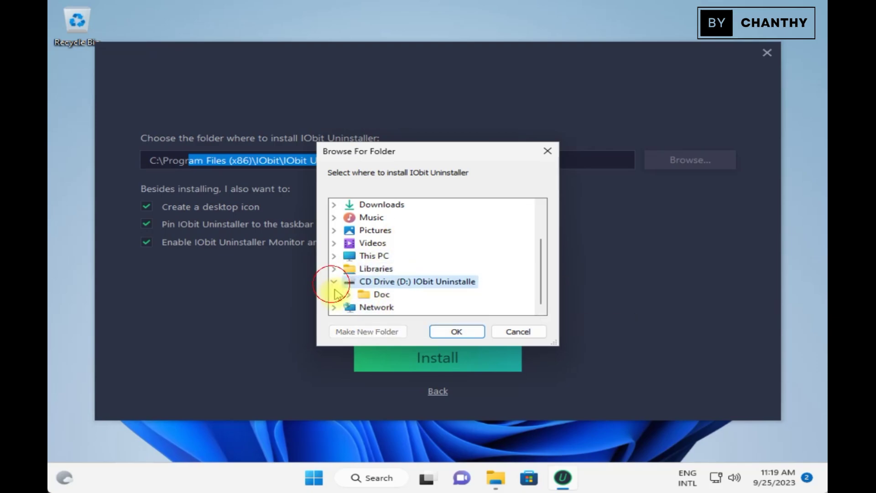
Step: Set the install location to Local Disk (C:) under This PC, giving the path C:\IObit Uninstaller
left_click(334, 256)
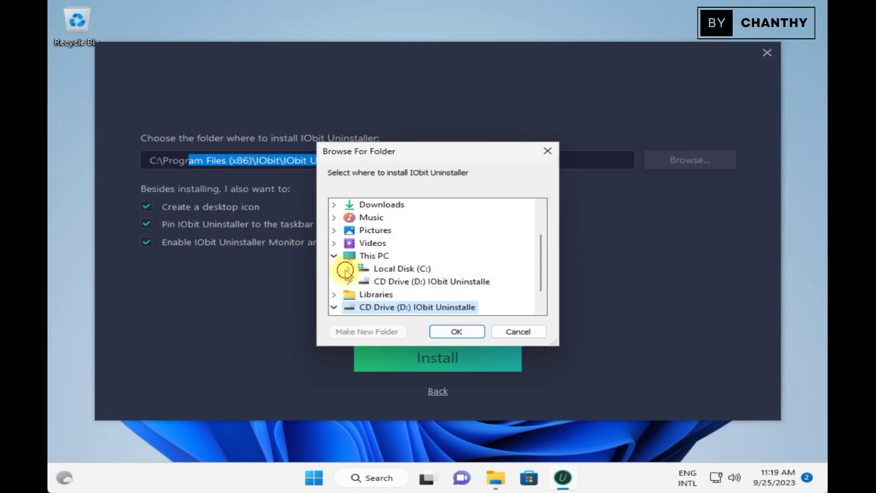
left_click(345, 271)
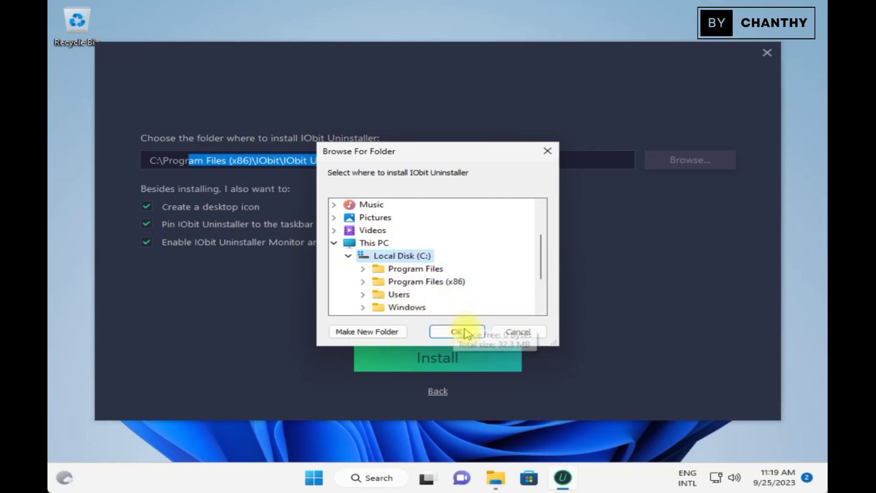
left_click(458, 332)
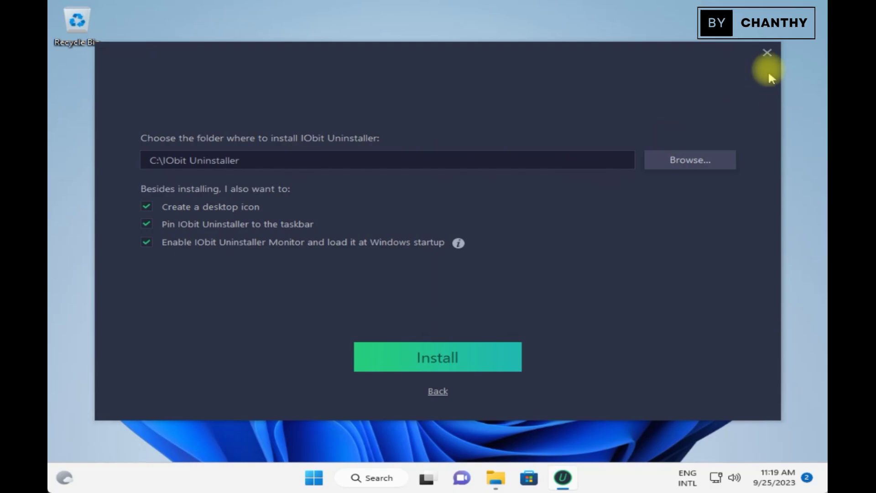
left_click(461, 367)
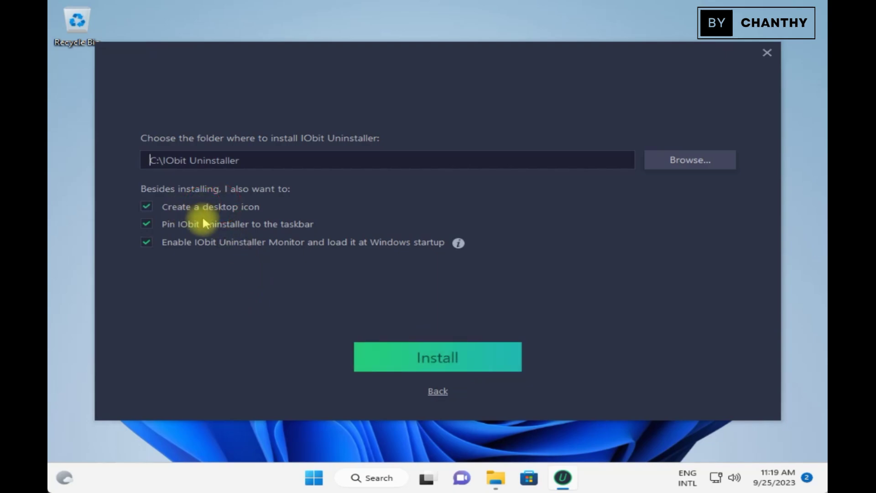
left_click(204, 241)
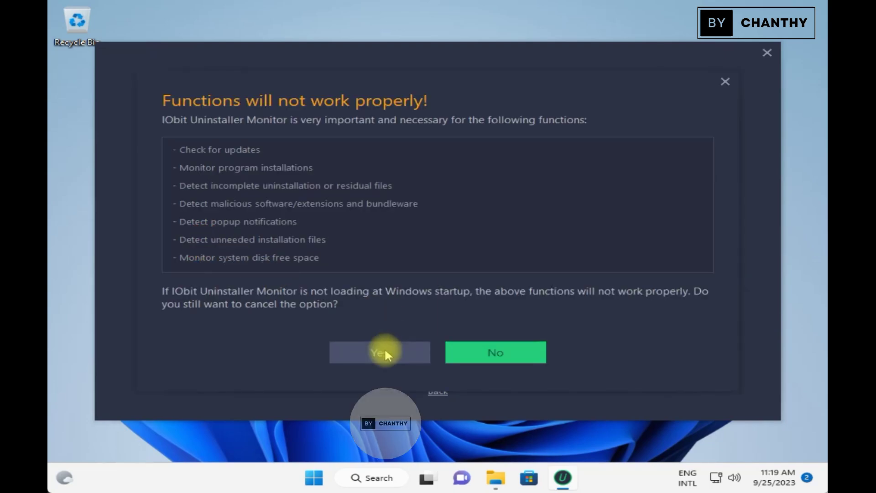
left_click(461, 354)
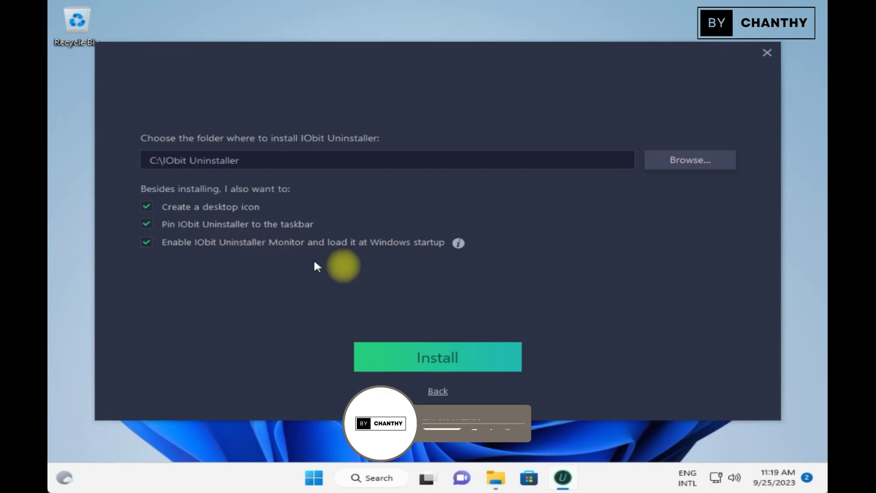
Step: Start the IObit Uninstaller installation and decline the iTop Easy Desktop offer
left_click(482, 361)
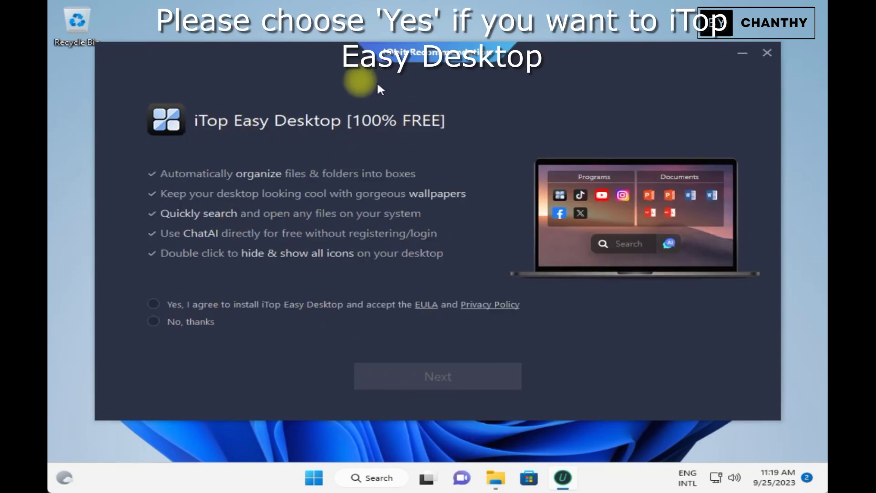
left_click(153, 304)
left_click(150, 322)
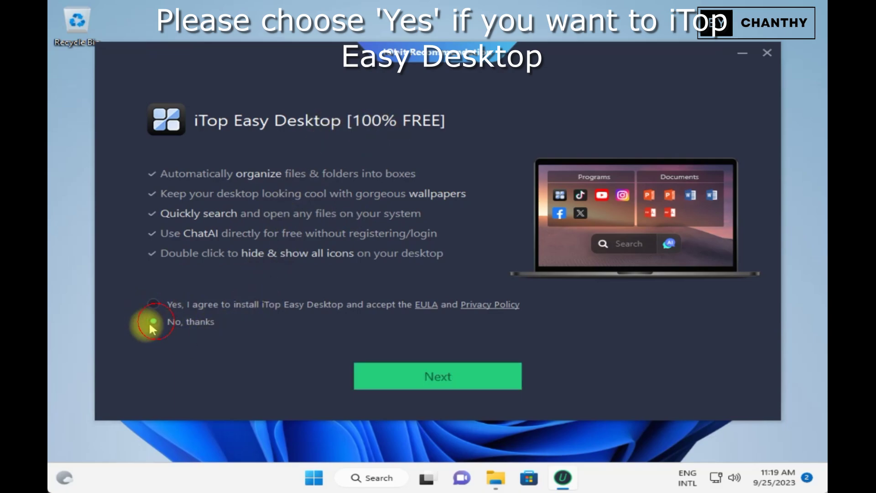
left_click(473, 386)
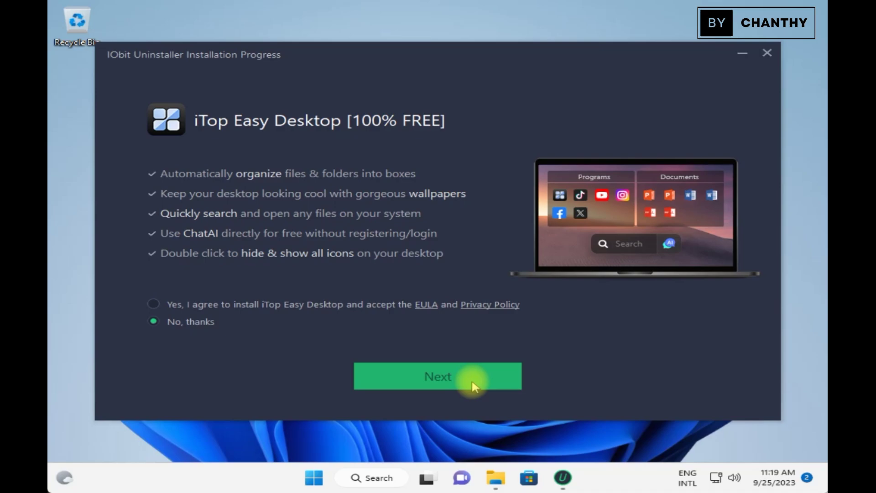
left_click(449, 386)
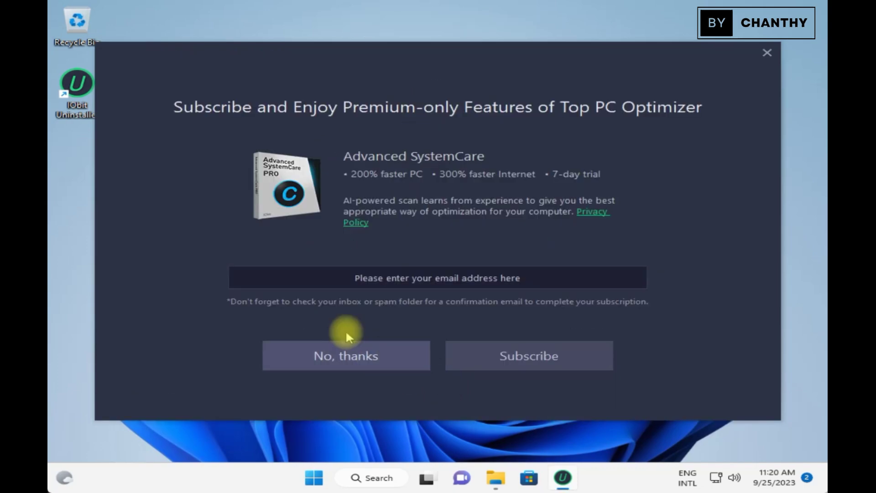
Step: Decline the Advanced SystemCare subscription offer and finish the setup, running IObit Uninstaller right away
left_click(346, 355)
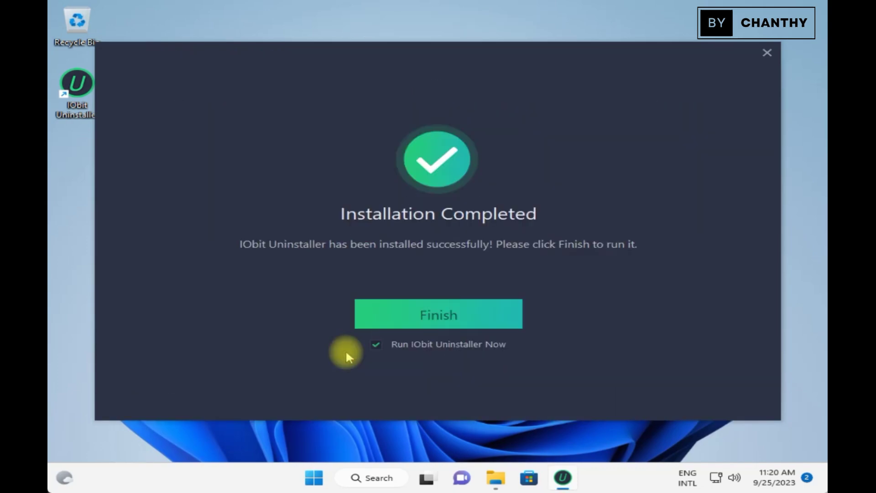
left_click(453, 314)
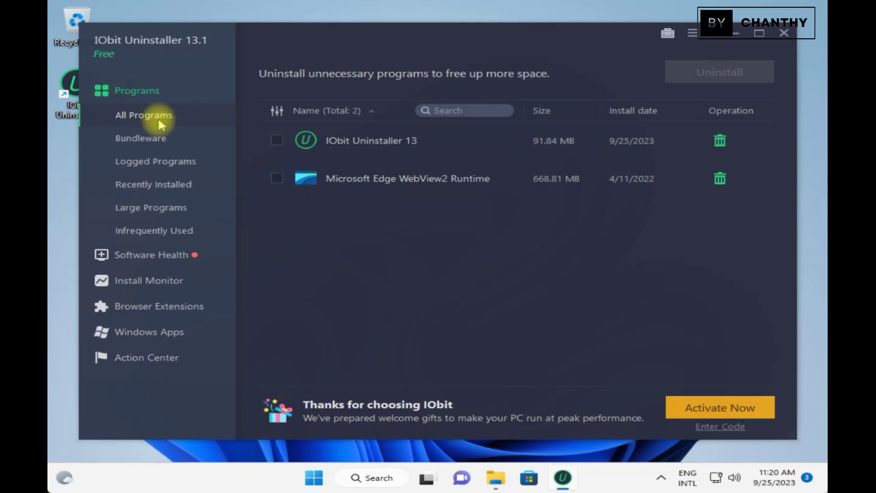
Step: Look through the program categories from Bundleware to Infrequently Used and the Software Health scan items
left_click(150, 138)
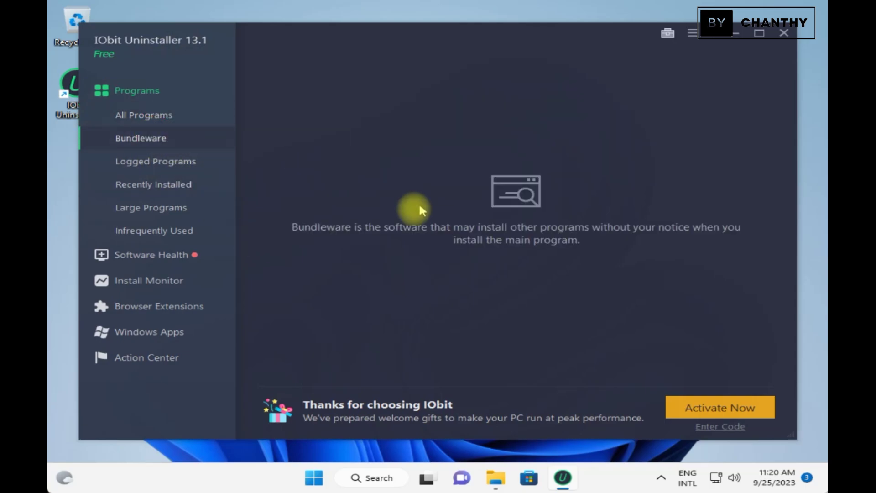
left_click(168, 160)
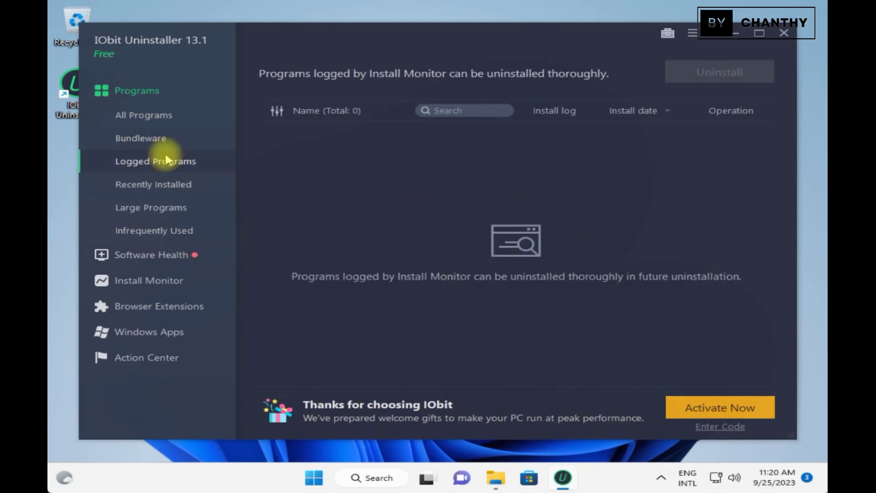
left_click(178, 194)
left_click(176, 209)
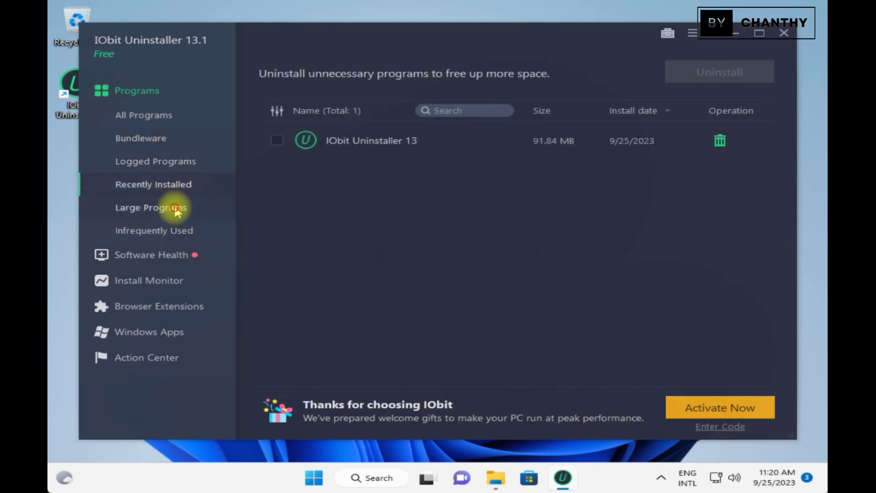
left_click(172, 235)
left_click(169, 254)
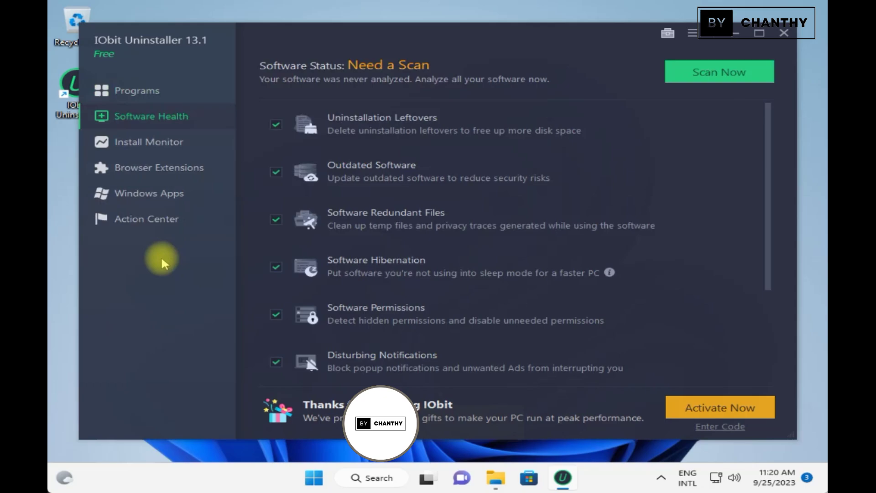
scroll(580, 228, "down", 3)
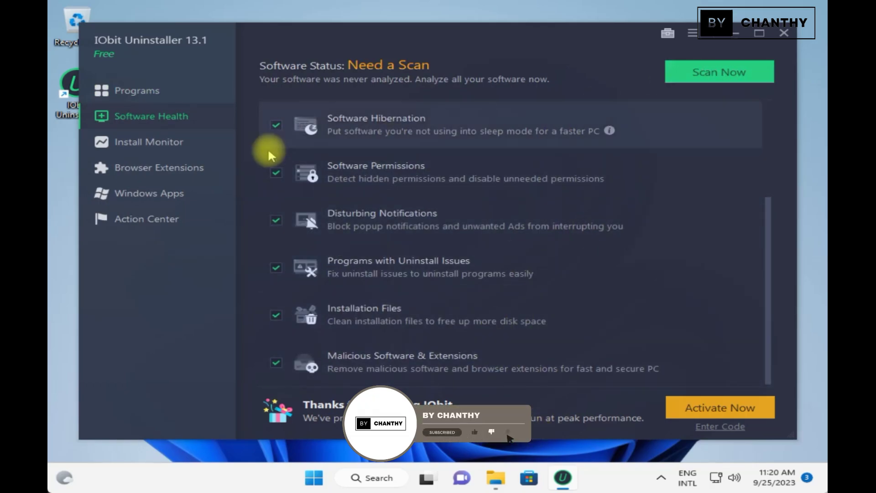
Step: Turn on Auto Monitor in Install Monitor and switch it back off
left_click(175, 147)
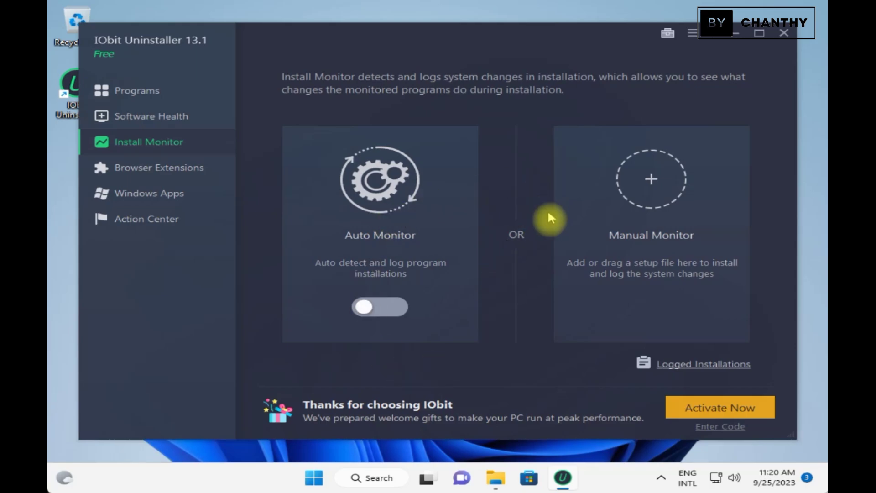
left_click(390, 306)
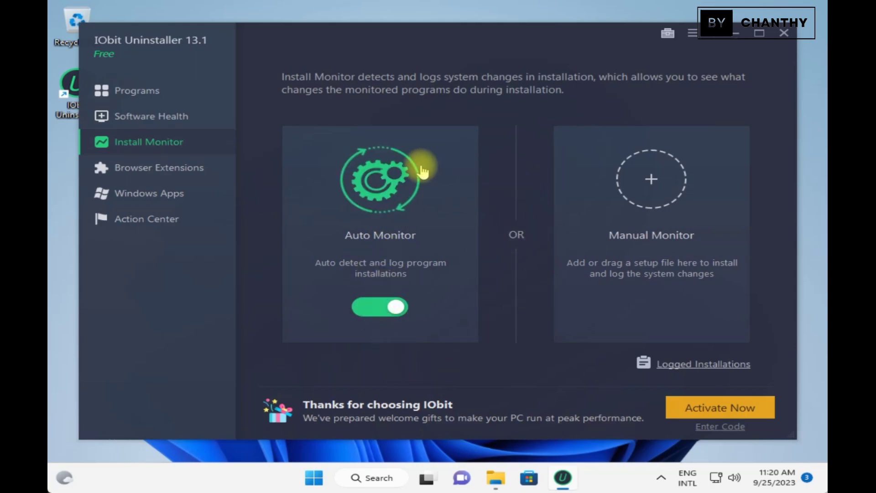
left_click(390, 308)
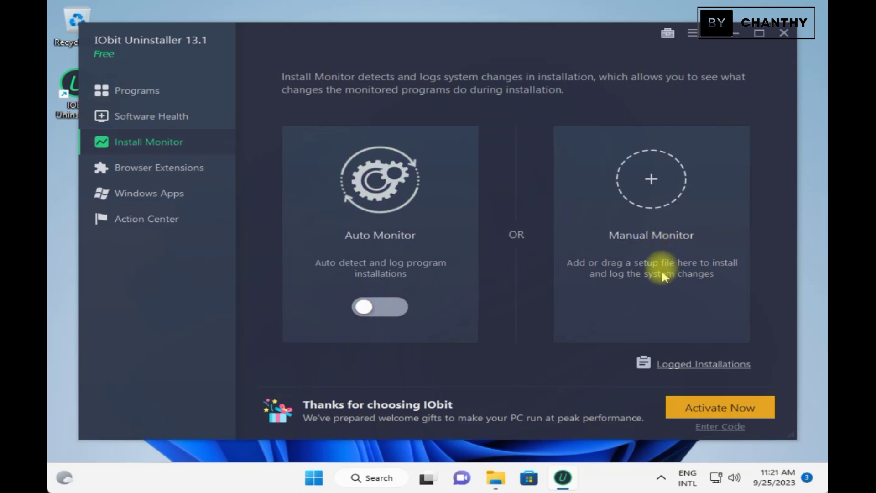
Step: View the Manual Monitor setup file browser and cancel it without choosing a file
left_click(654, 193)
scroll(183, 210, "down", 2)
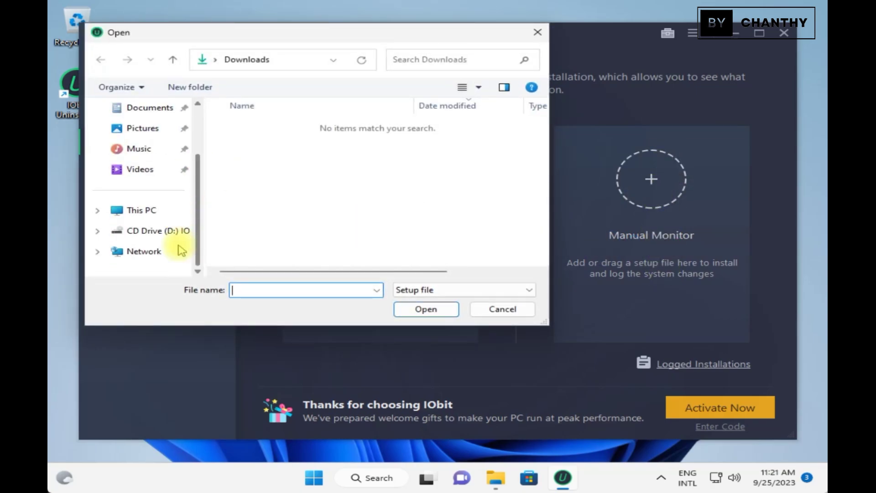
left_click(515, 315)
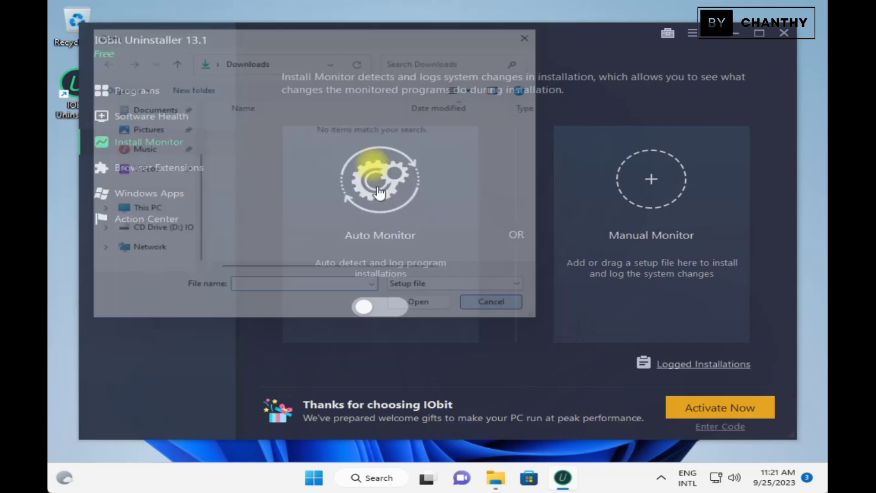
Step: Look through the browser extensions, the Windows Apps list and the recommended programs in the Action Center
left_click(158, 170)
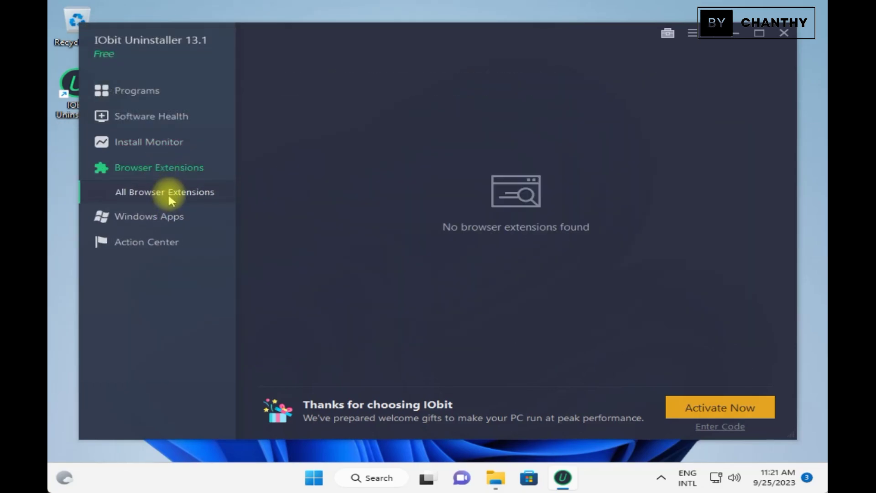
left_click(157, 217)
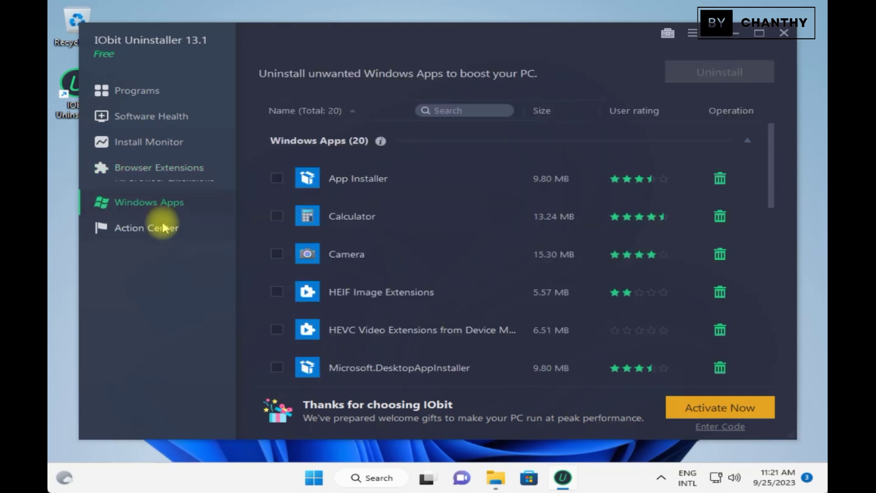
scroll(453, 246, "down", 10)
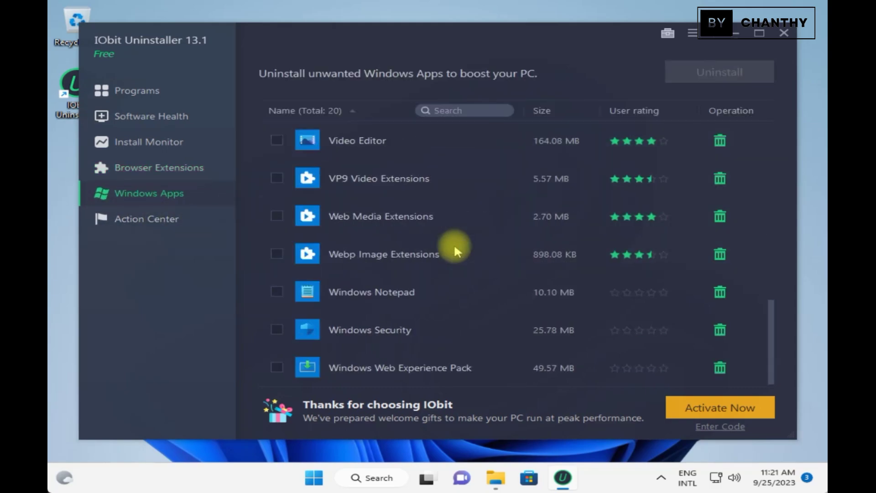
left_click(170, 219)
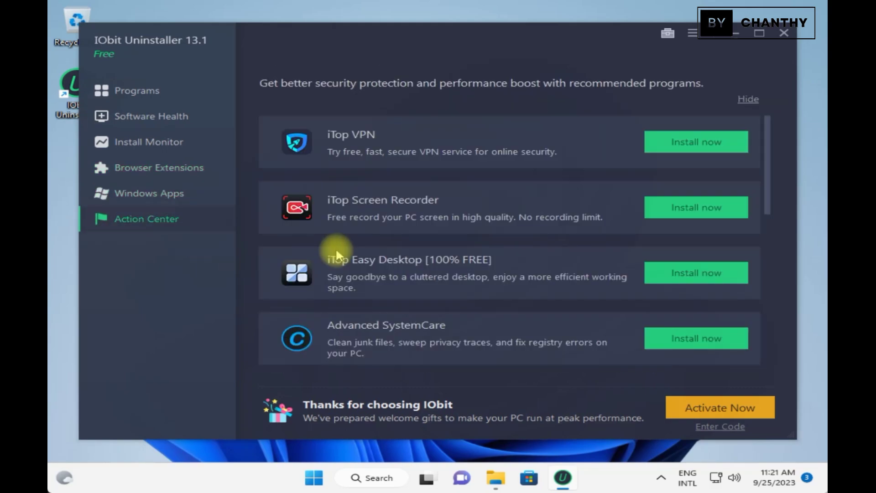
scroll(477, 369, "down", 8)
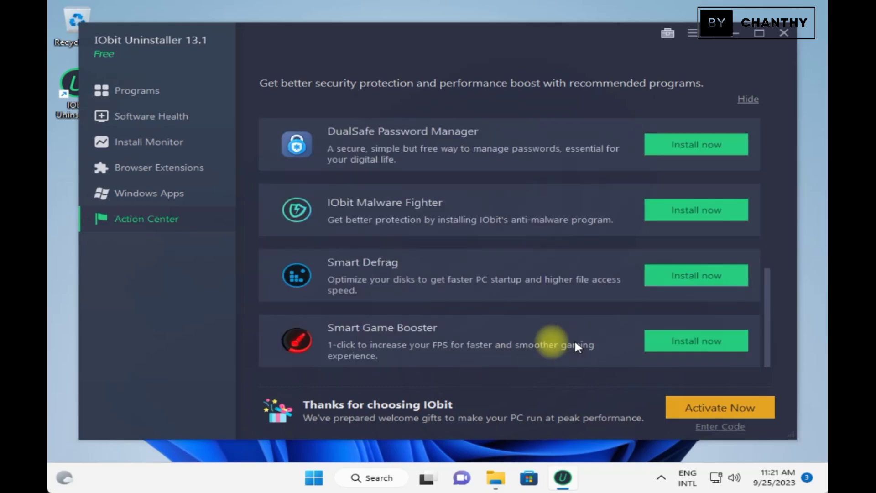
scroll(524, 340, "up", 3)
scroll(526, 341, "up", 6)
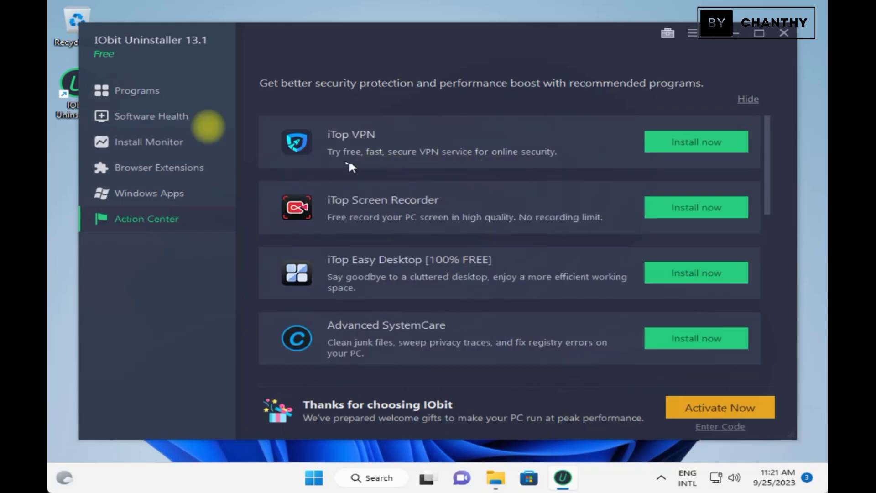
Step: View IObit Uninstaller's About information and close the program
left_click(692, 33)
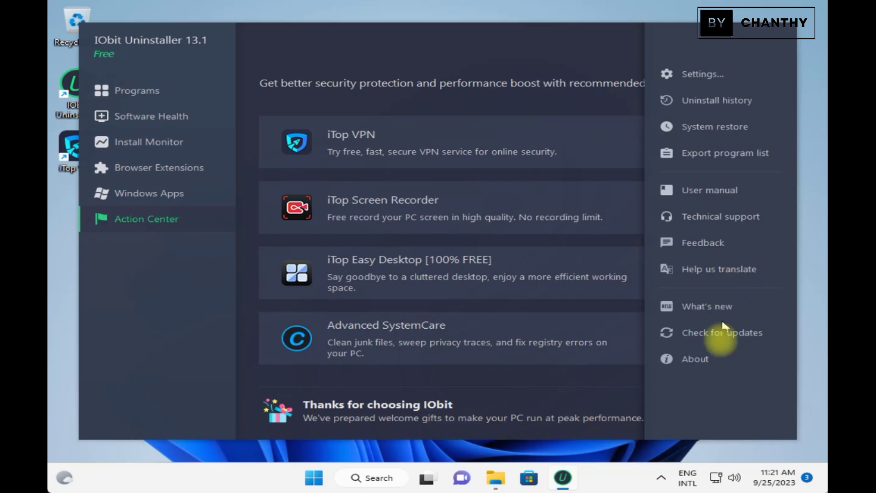
left_click(718, 366)
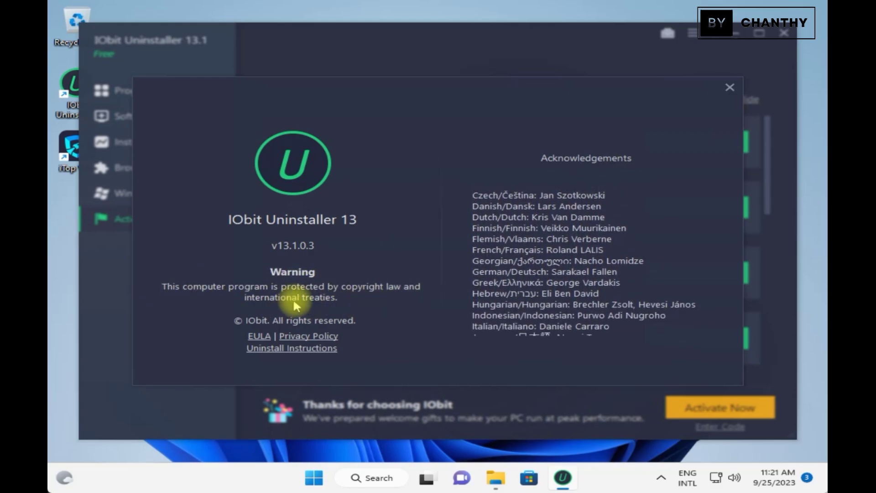
left_click(728, 87)
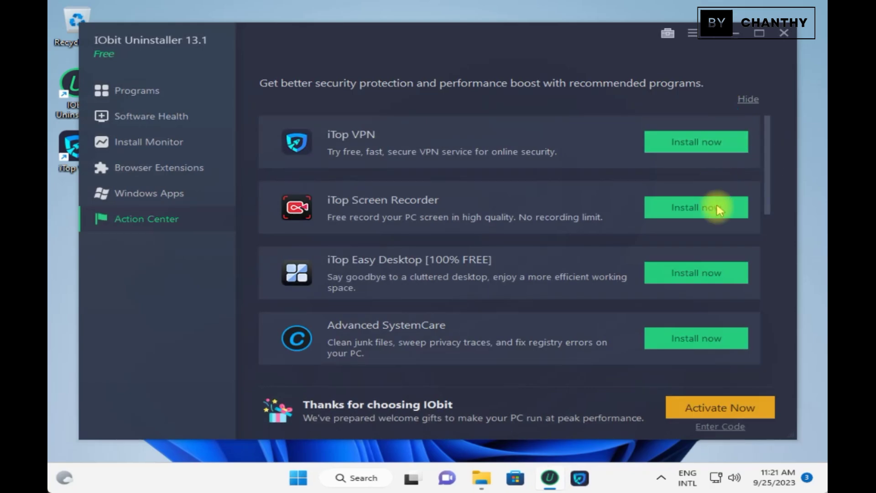
scroll(720, 206, "down", 3)
left_click(782, 35)
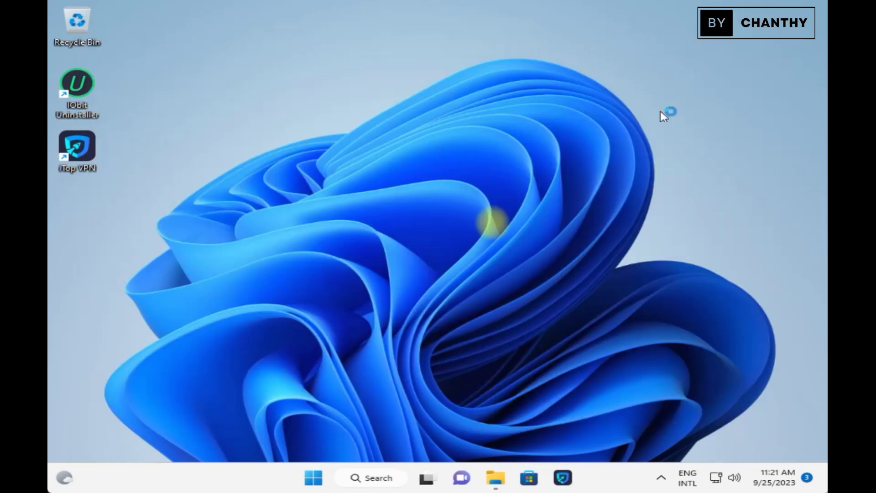
Step: Open iTop VPN from its desktop shortcut and choose to still connect to free servers
right_click(85, 157)
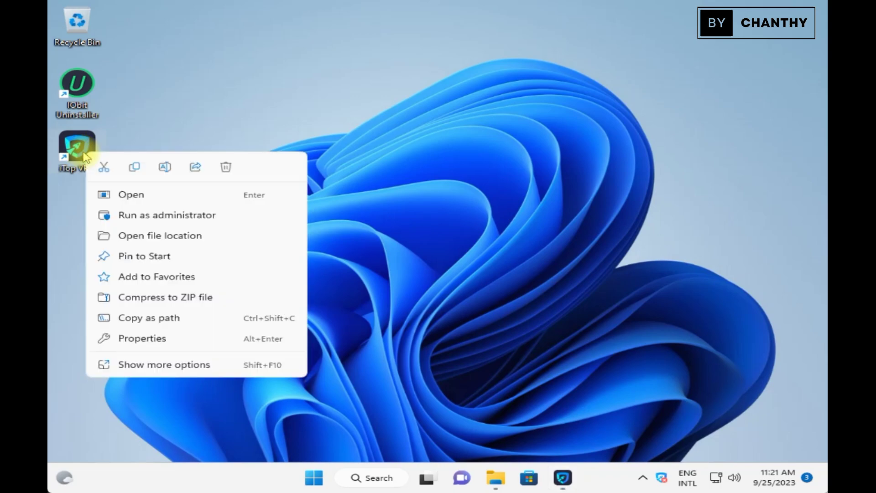
left_click(142, 194)
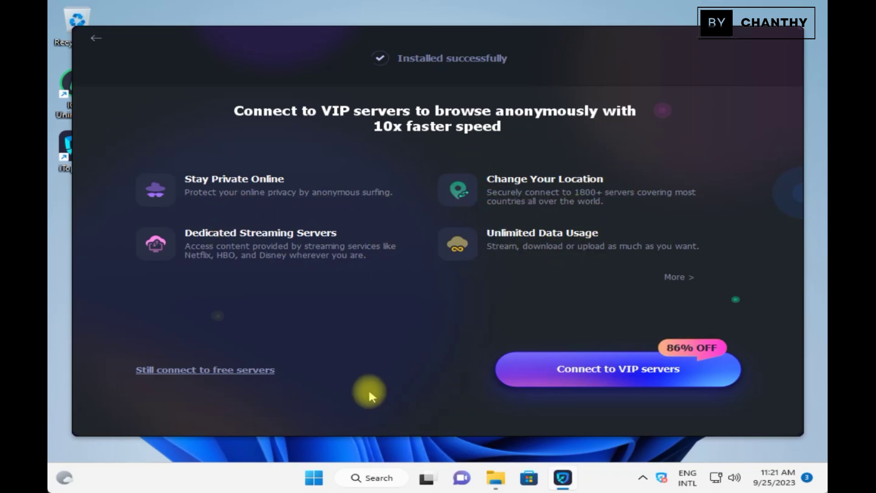
left_click(251, 374)
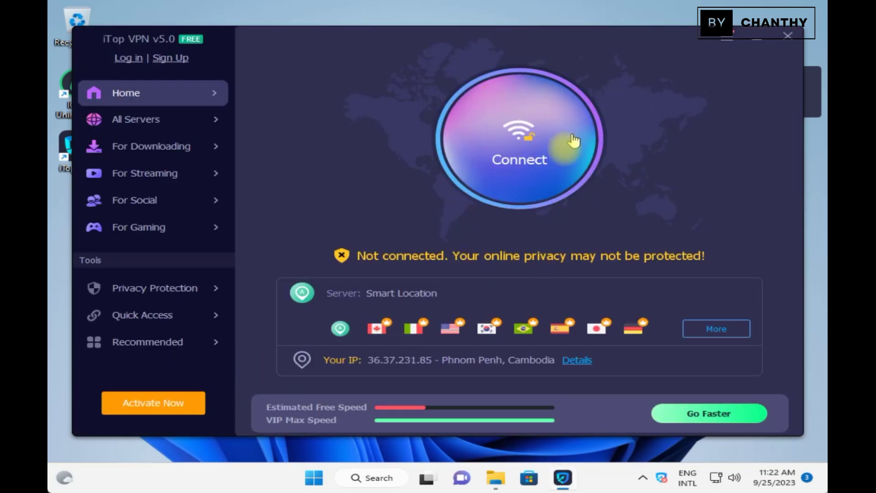
Step: Examine the full iTop VPN server list, comparing VIP and Free servers by country and streaming service
left_click(723, 331)
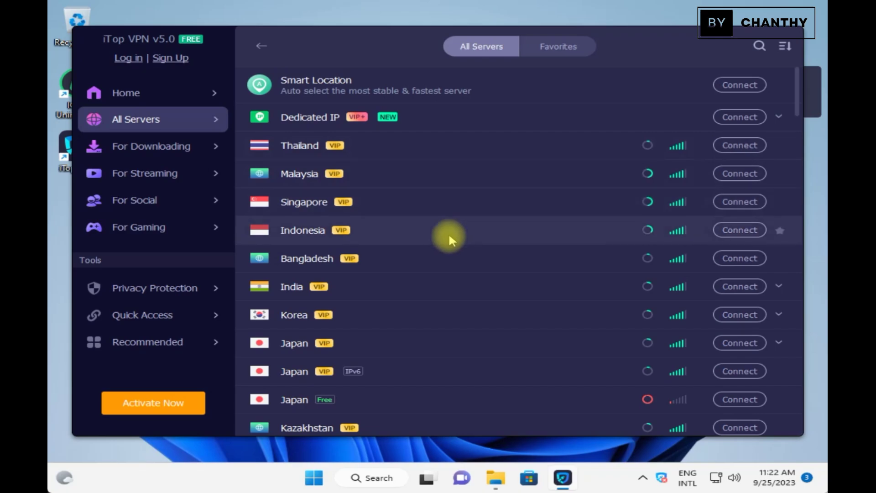
scroll(448, 234, "down", 3)
scroll(448, 233, "down", 3)
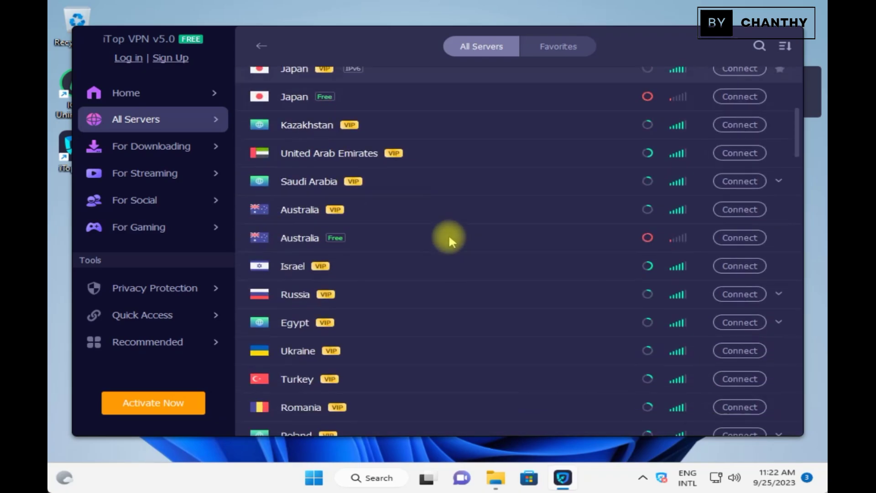
scroll(448, 223, "down", 6)
scroll(448, 223, "down", 3)
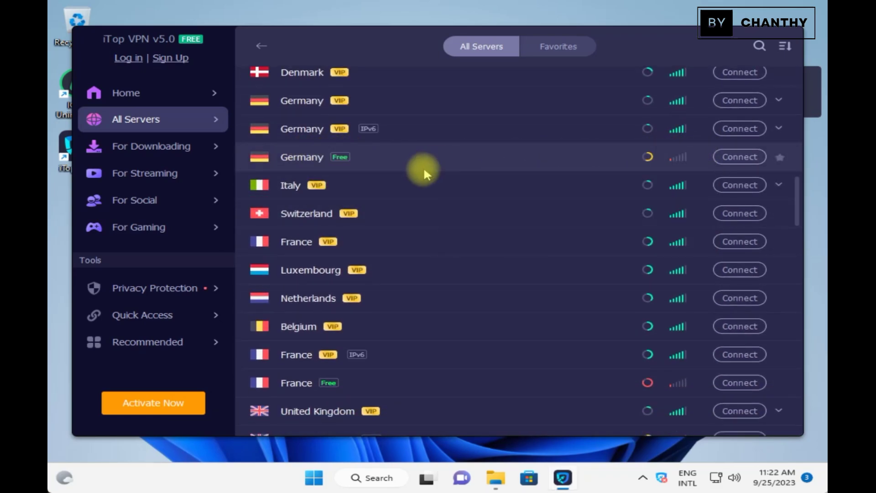
scroll(425, 164, "down", 2)
scroll(423, 161, "down", 1)
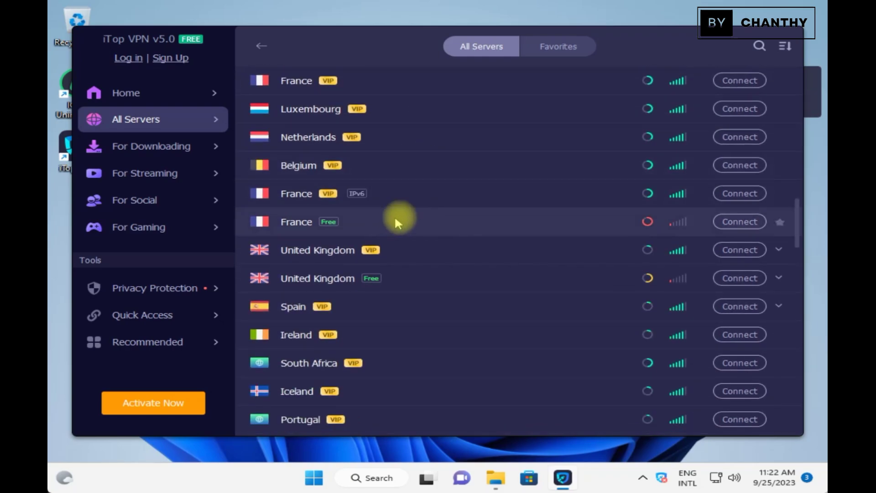
mouse_move(669, 217)
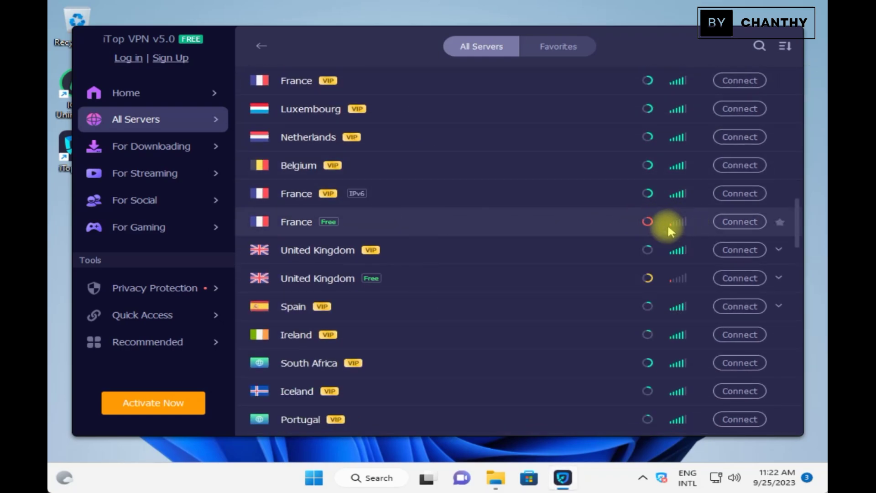
mouse_move(681, 193)
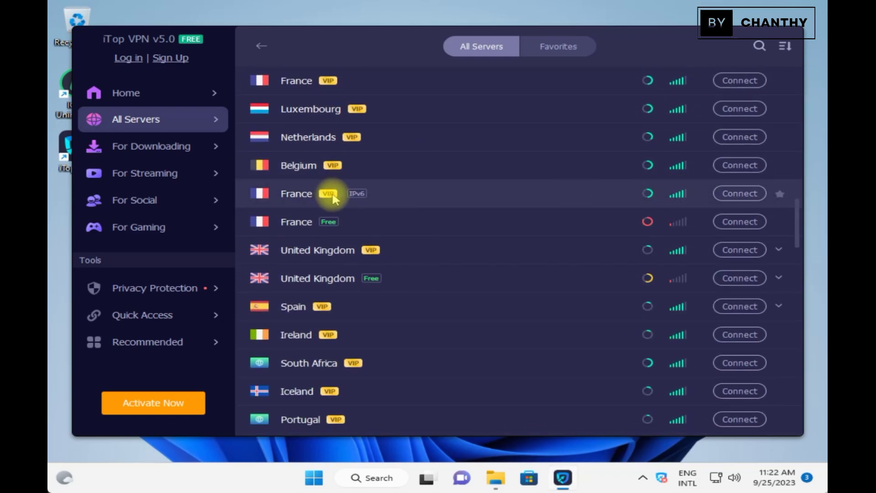
scroll(473, 248, "down", 3)
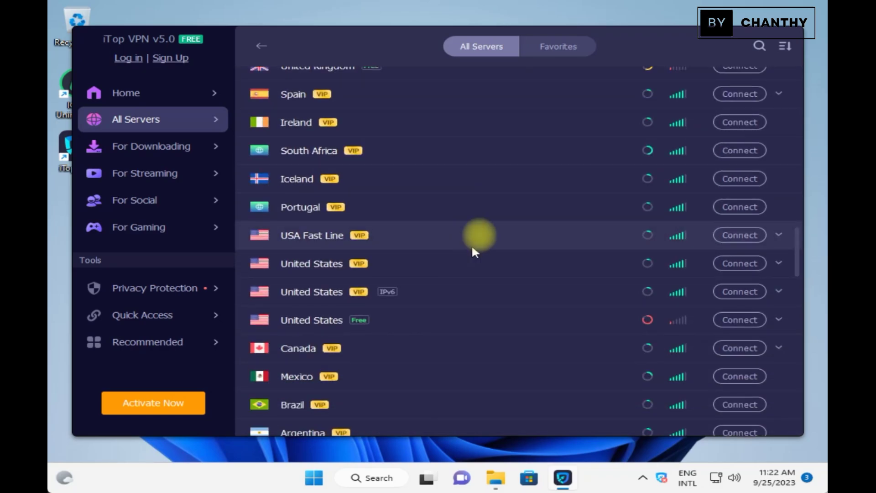
scroll(487, 217, "up", 1)
scroll(489, 241, "down", 2)
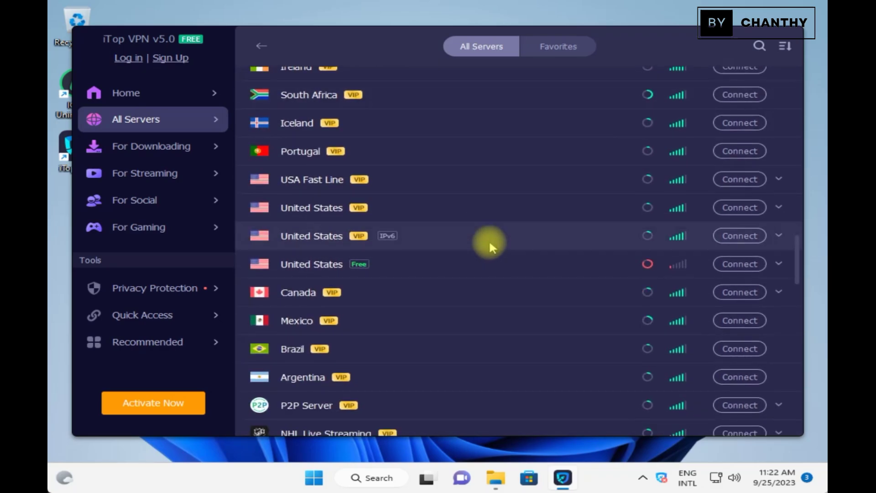
scroll(488, 239, "down", 2)
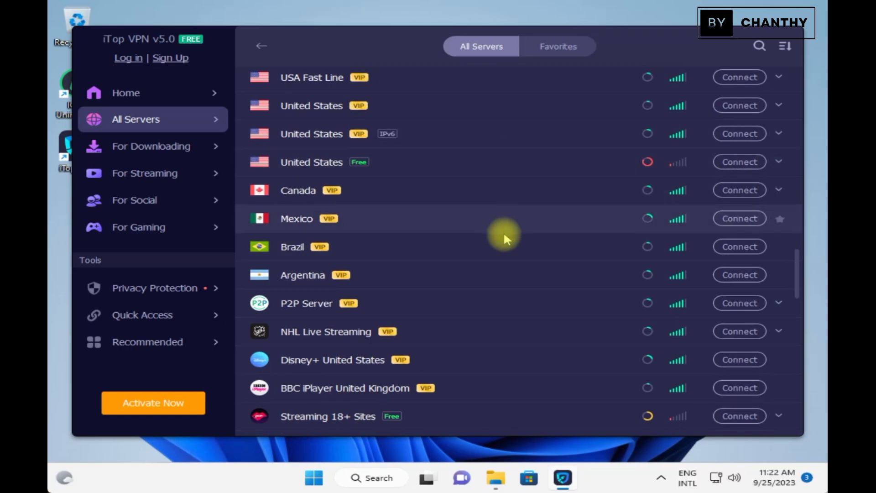
scroll(505, 238, "down", 6)
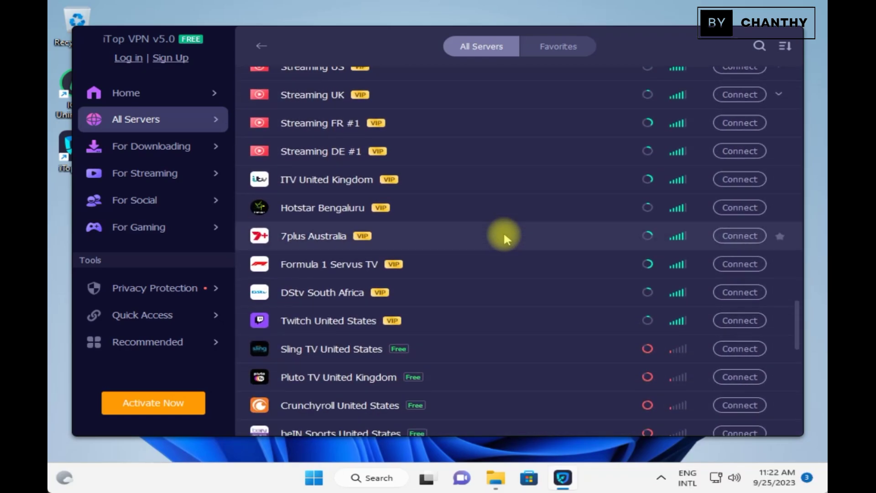
Step: Look through the home page and the server lists for all servers, downloading, streaming, social and gaming
scroll(502, 231, "down", 2)
left_click(147, 96)
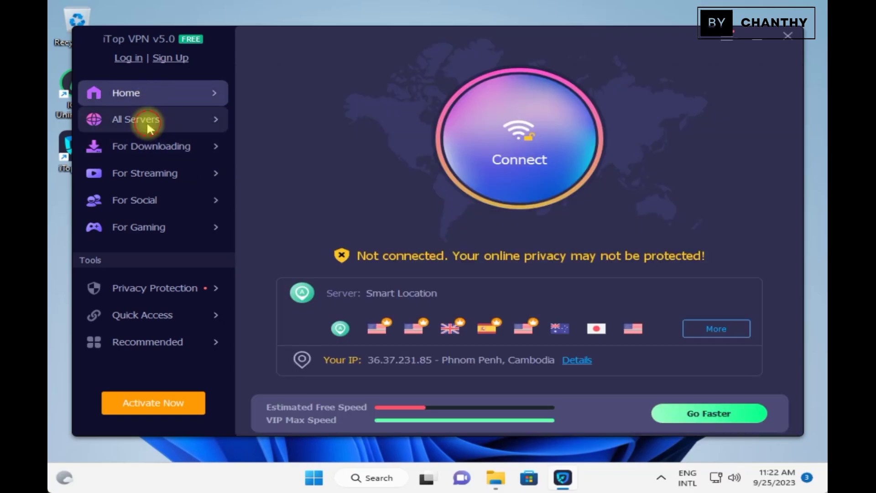
left_click(148, 124)
left_click(146, 148)
left_click(146, 173)
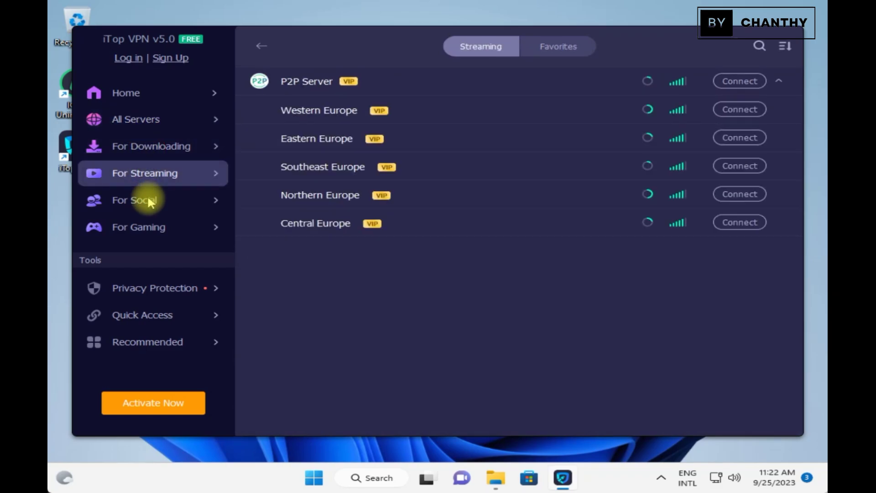
left_click(147, 200)
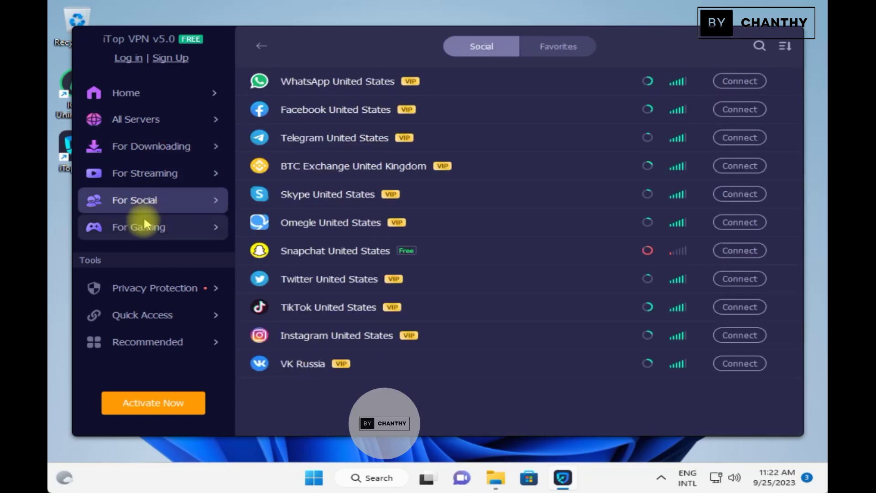
left_click(144, 228)
Step: Review the Privacy Protection, Quick Access and Recommended tools, and close iTop VPN along with its background notification
left_click(141, 289)
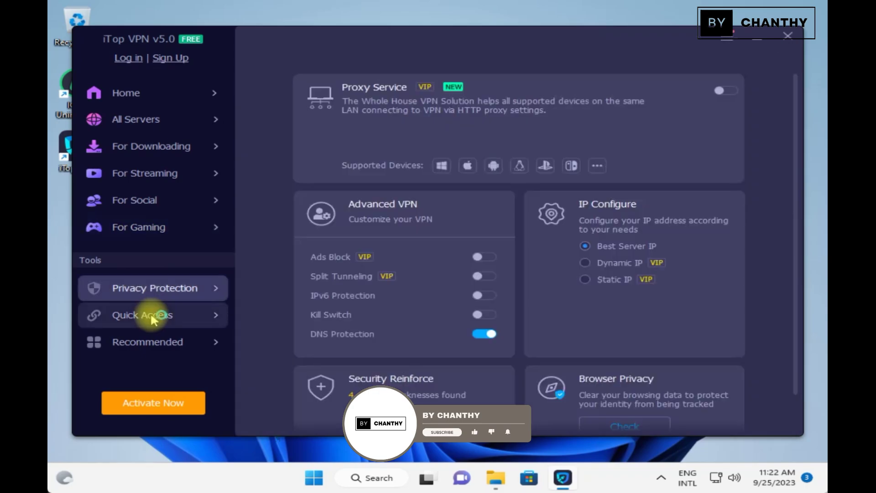
left_click(153, 317)
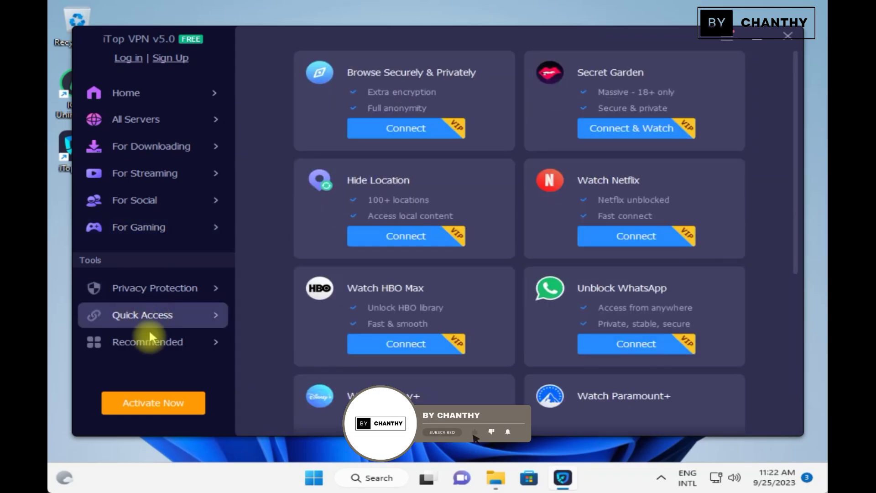
left_click(148, 346)
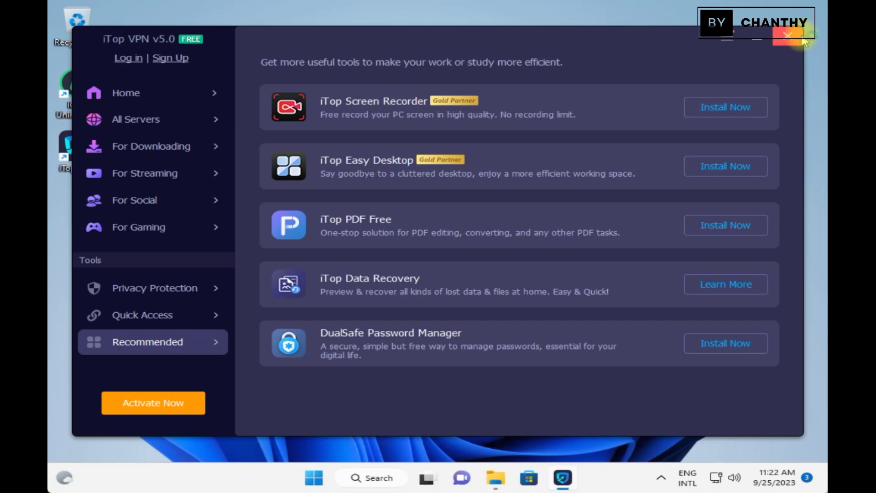
left_click(788, 35)
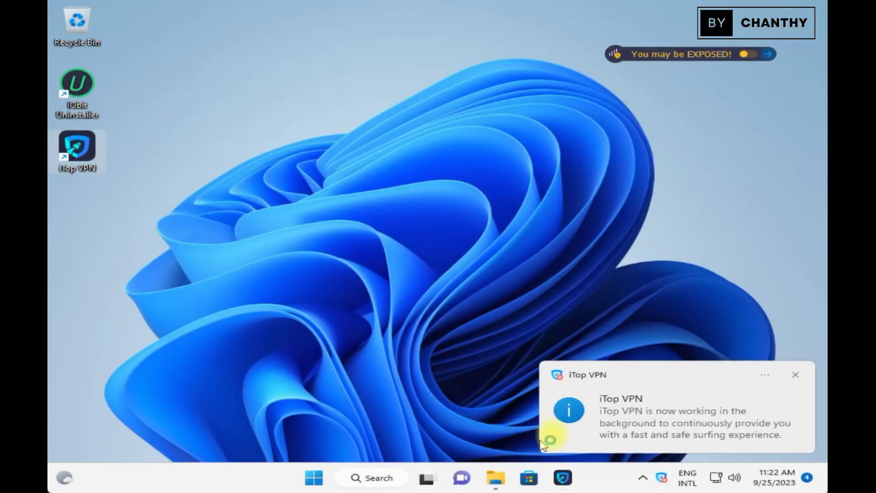
left_click(796, 375)
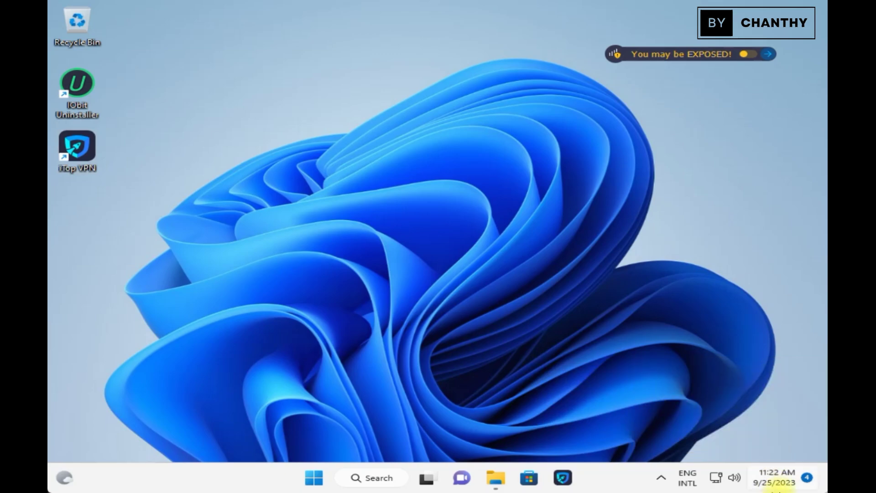